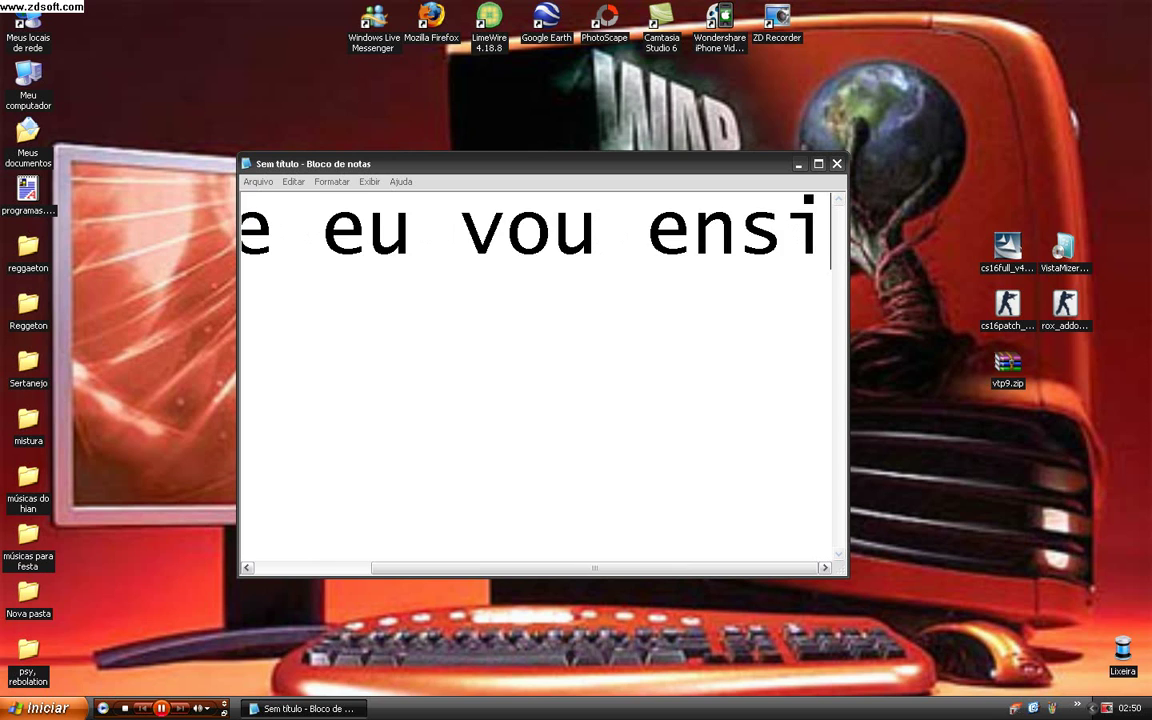
- Continue the sentence in the note with "na vcs como colocar a flexinha do"
type("vcs como ")
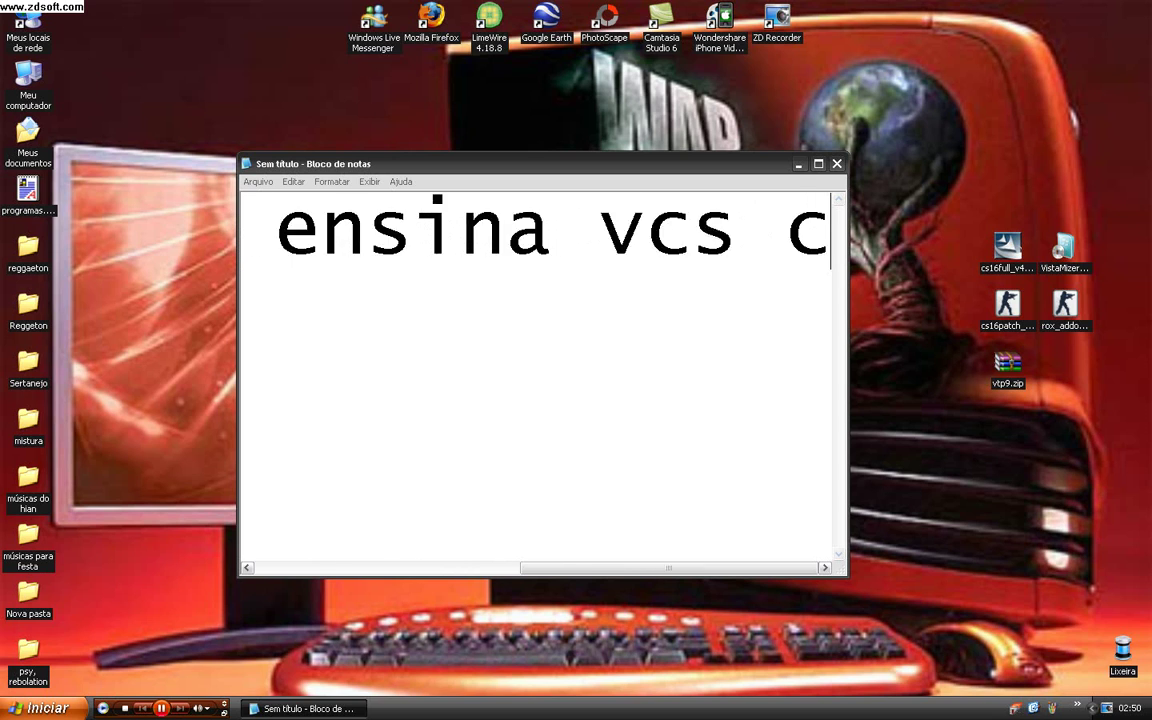
type("colc")
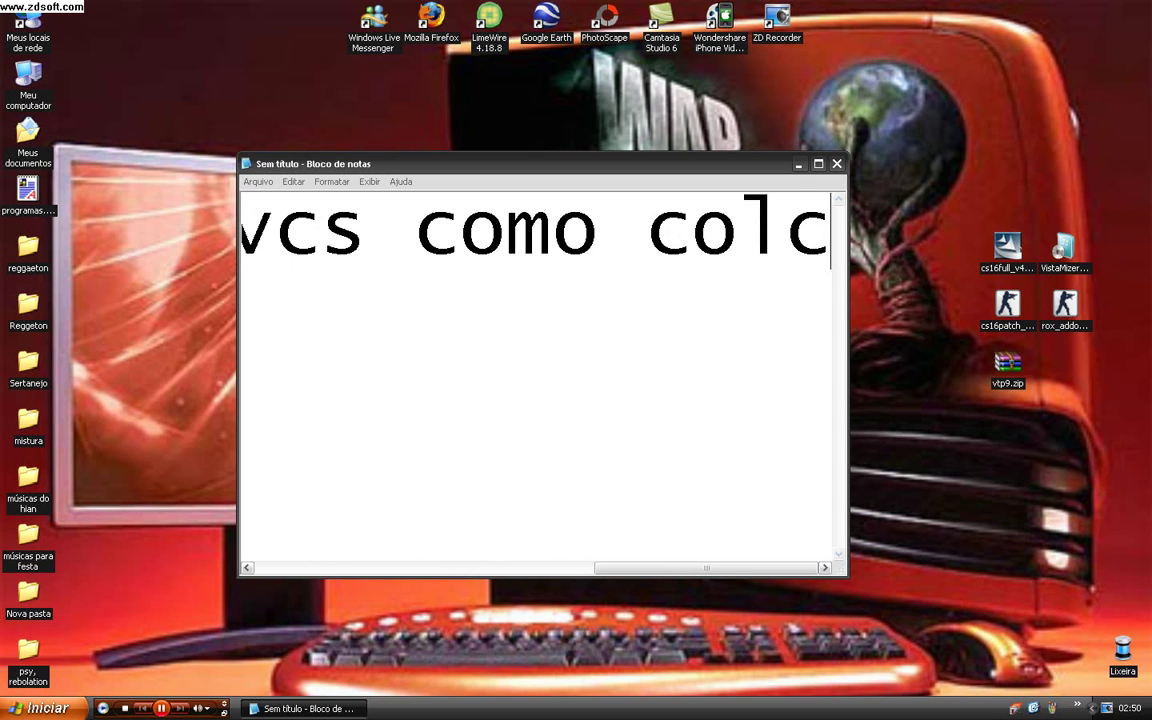
key("BackSpace")
type("oca")
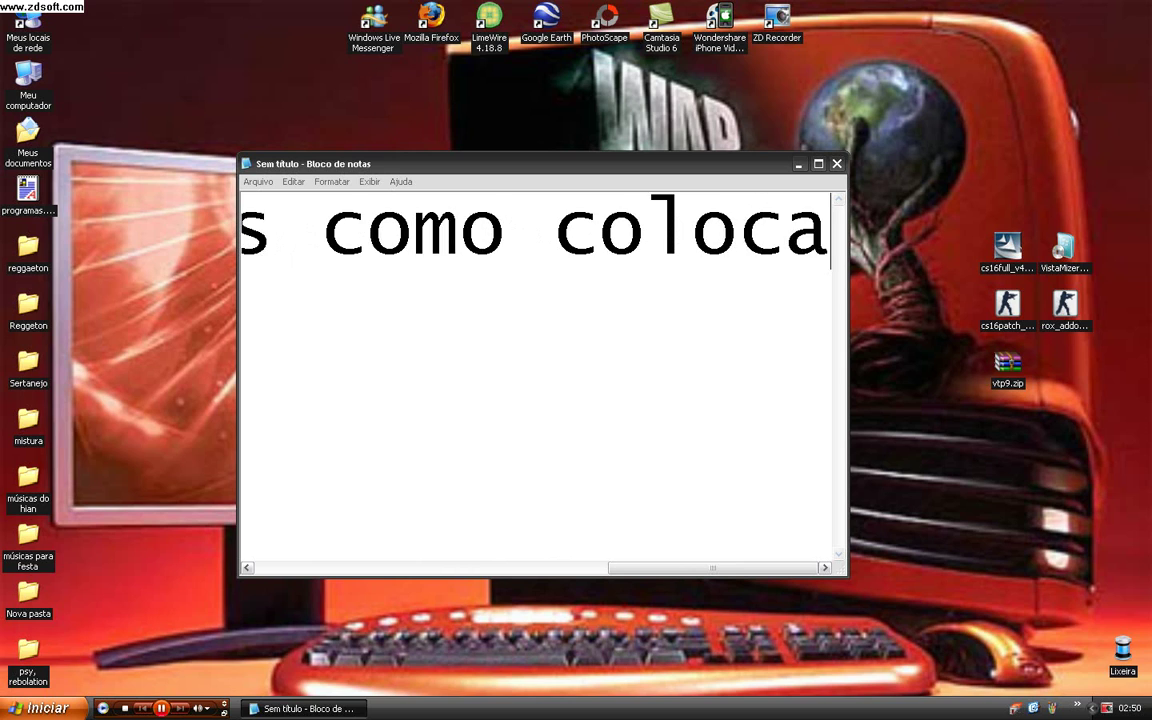
type("car a")
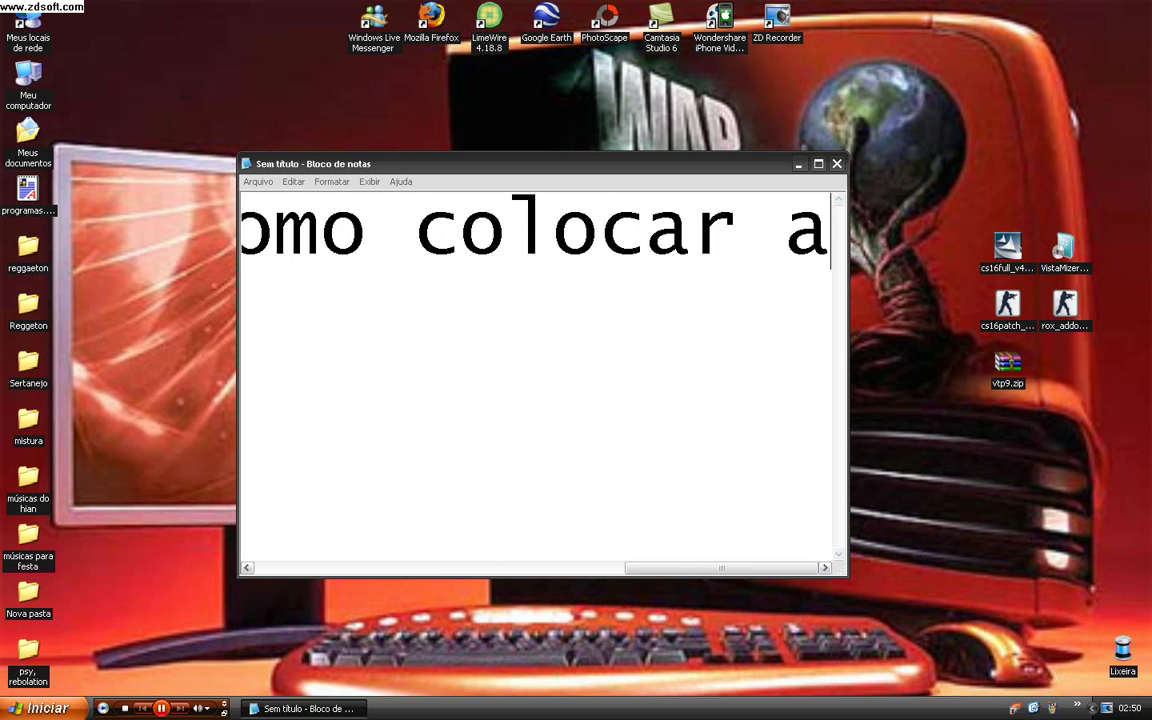
type(" fle")
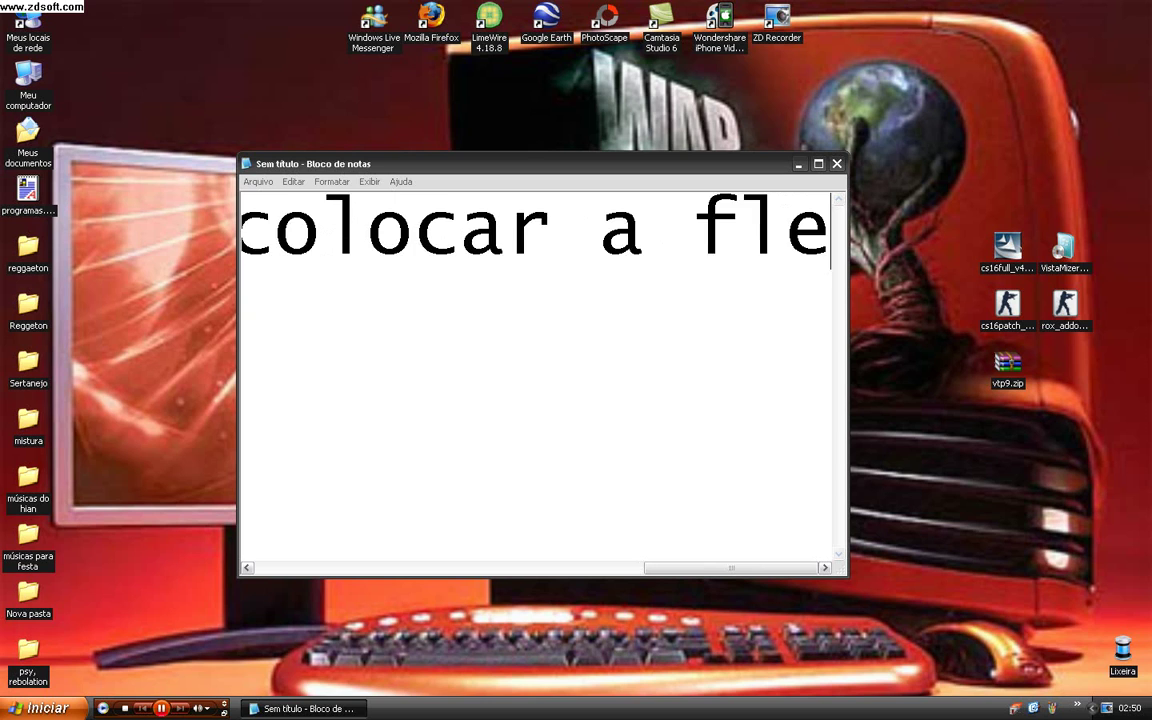
type("xinha do hei")
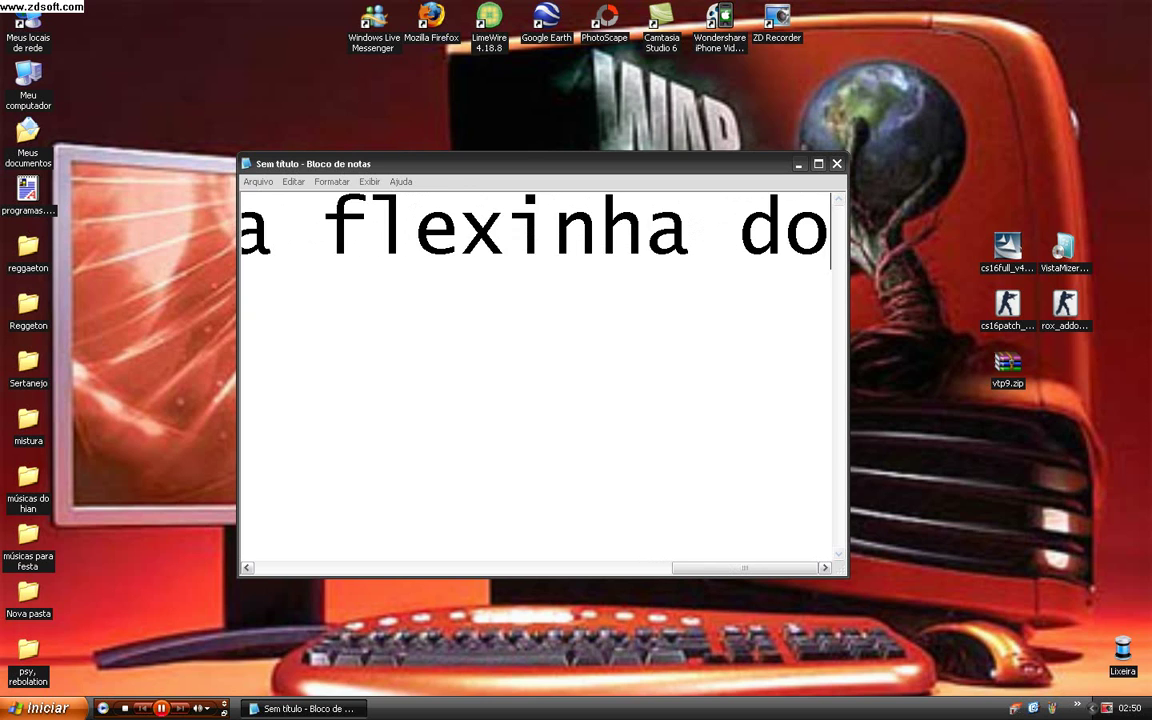
key("BackSpace")
key("BackSpace")
key("BackSpace")
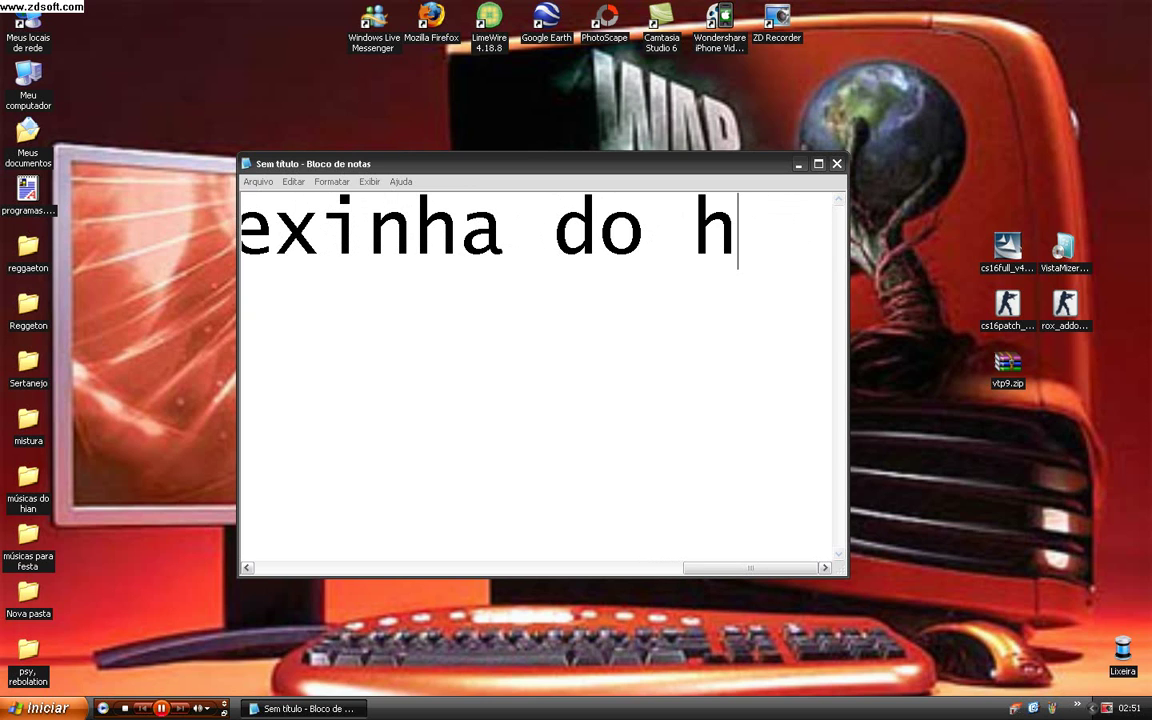
- Complete the sentence with "jeito que vcs querem blz:D" and clear the whole note
type("jeito qeu")
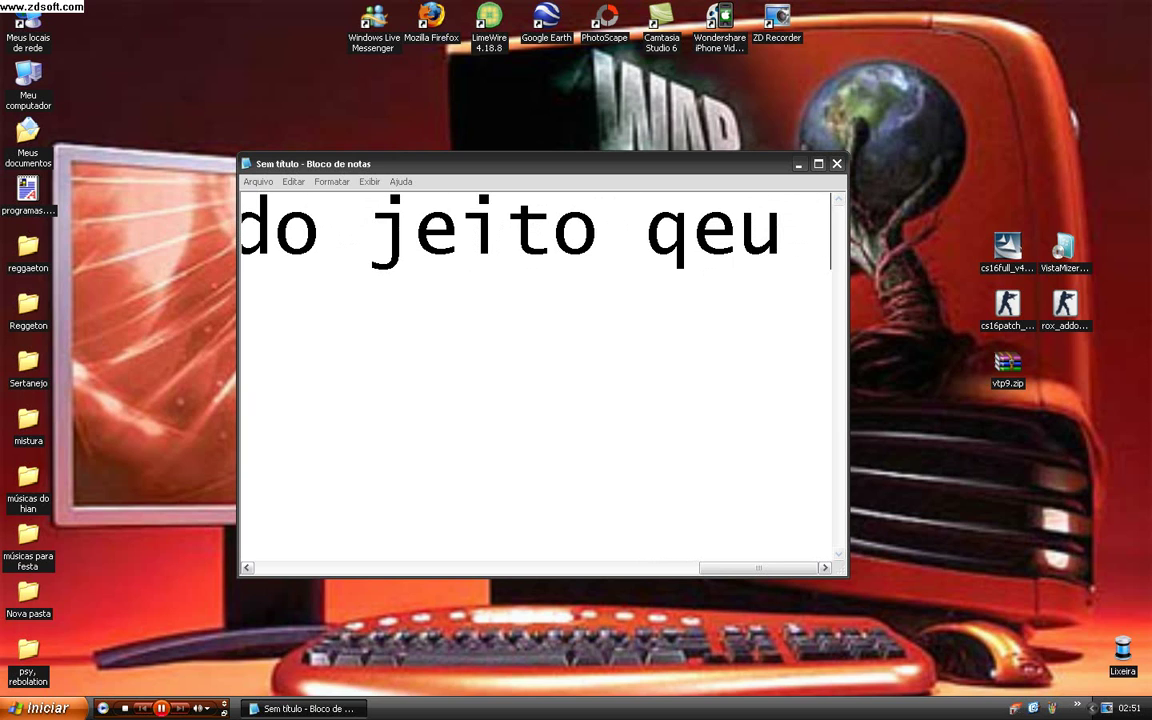
key("BackSpace")
key("BackSpace")
key("BackSpace")
type("ue vc s")
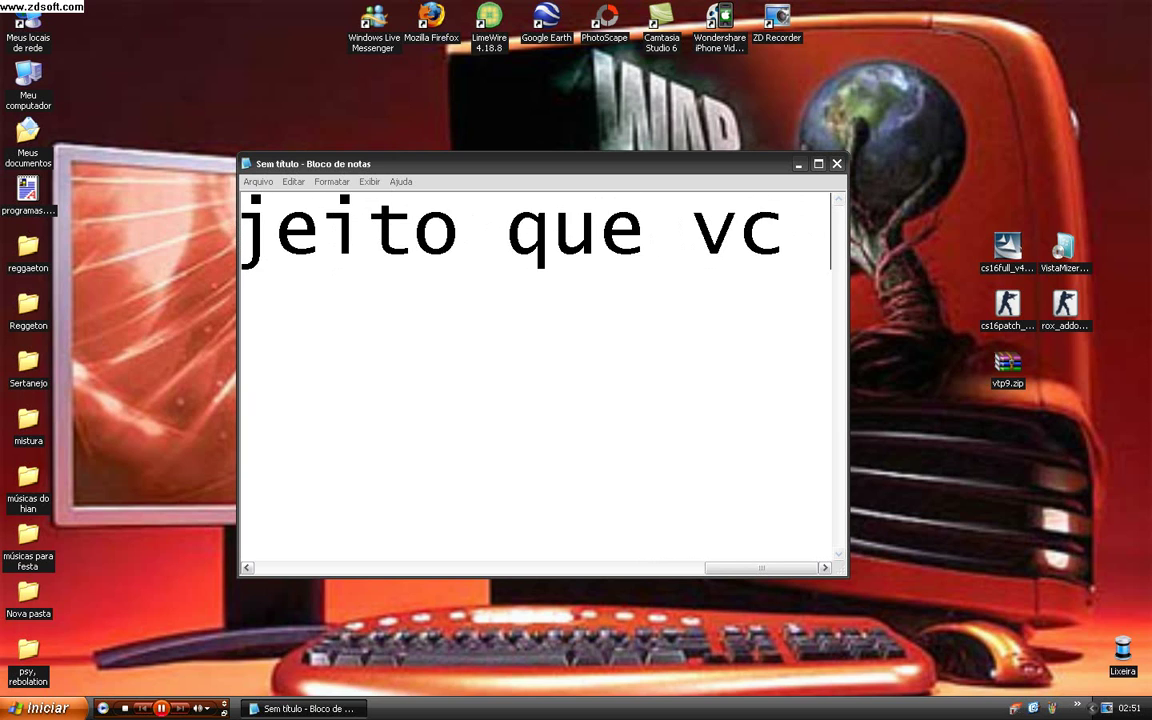
key("BackSpace")
key("BackSpace")
type("s q")
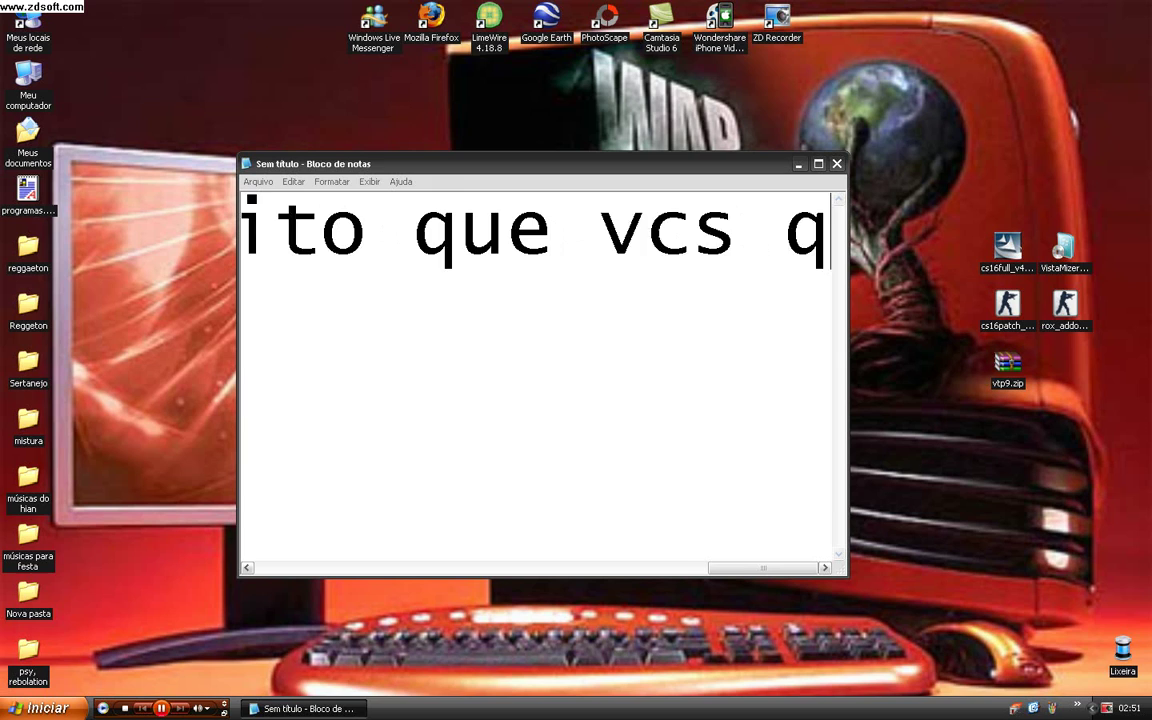
type("uerem")
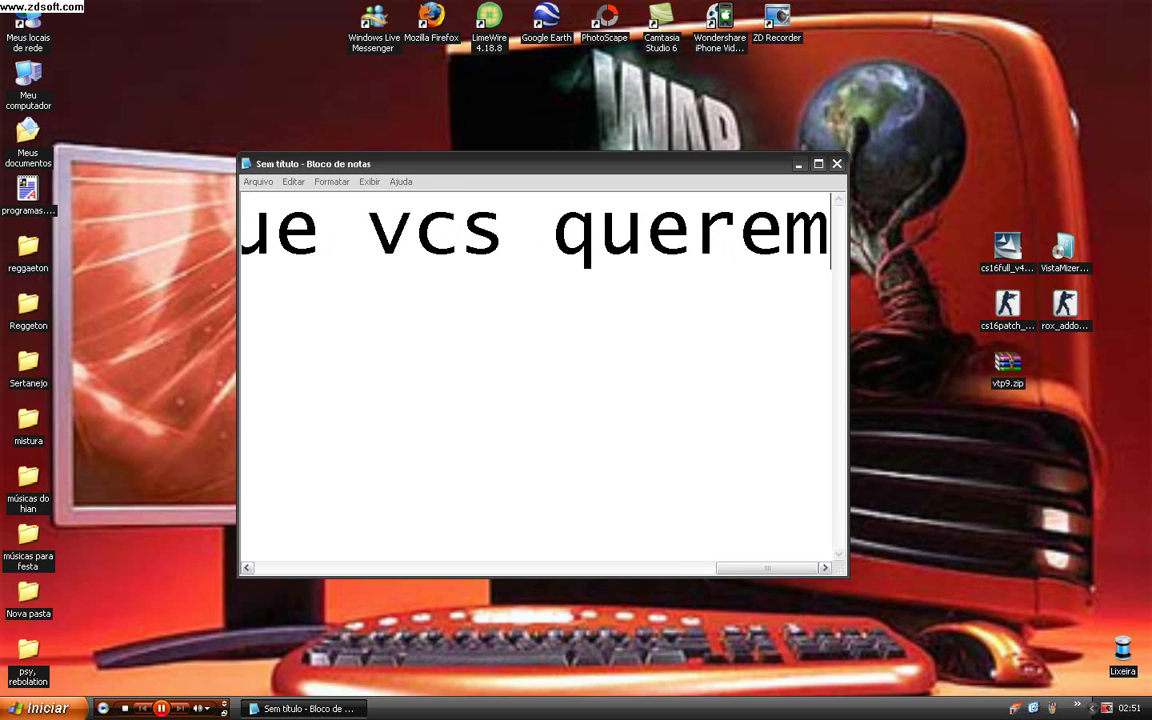
type(" blz")
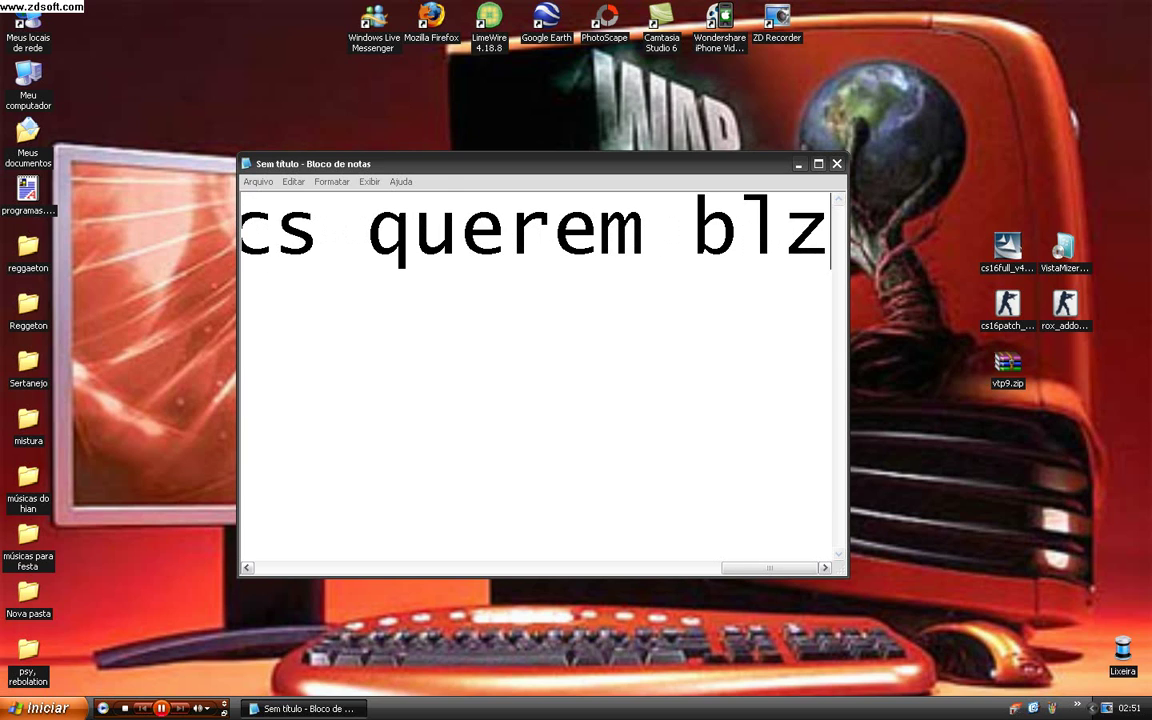
type(":D")
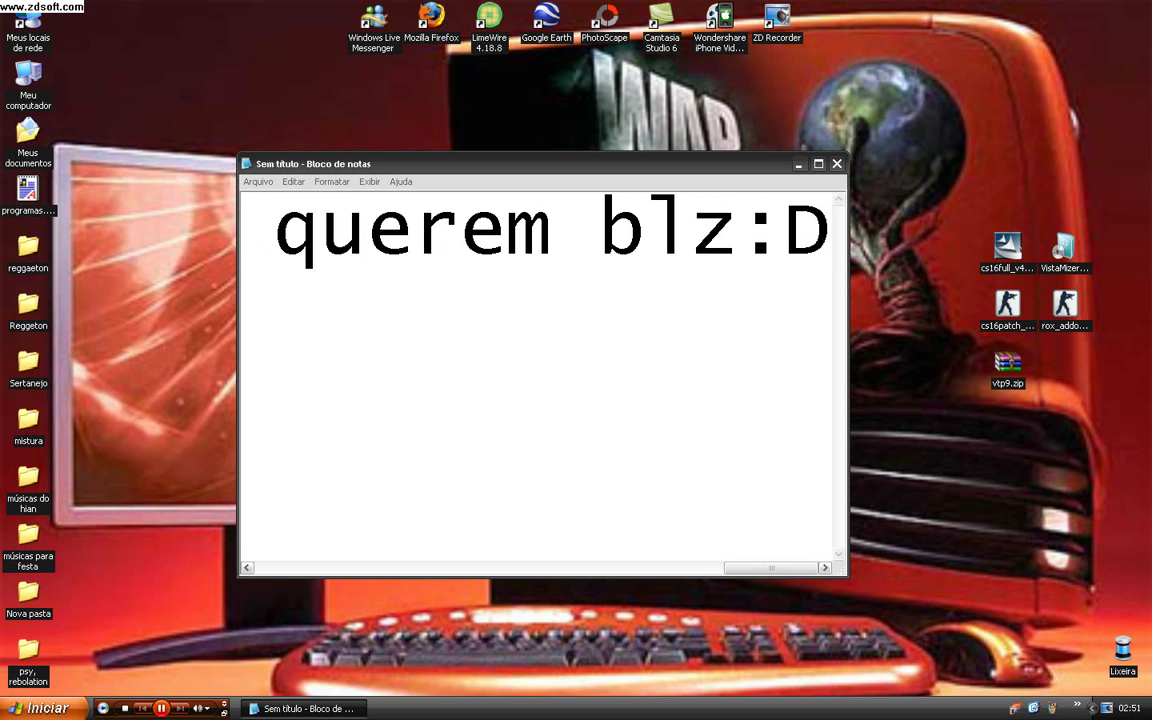
key("ctrl+a")
key("BackSpace")
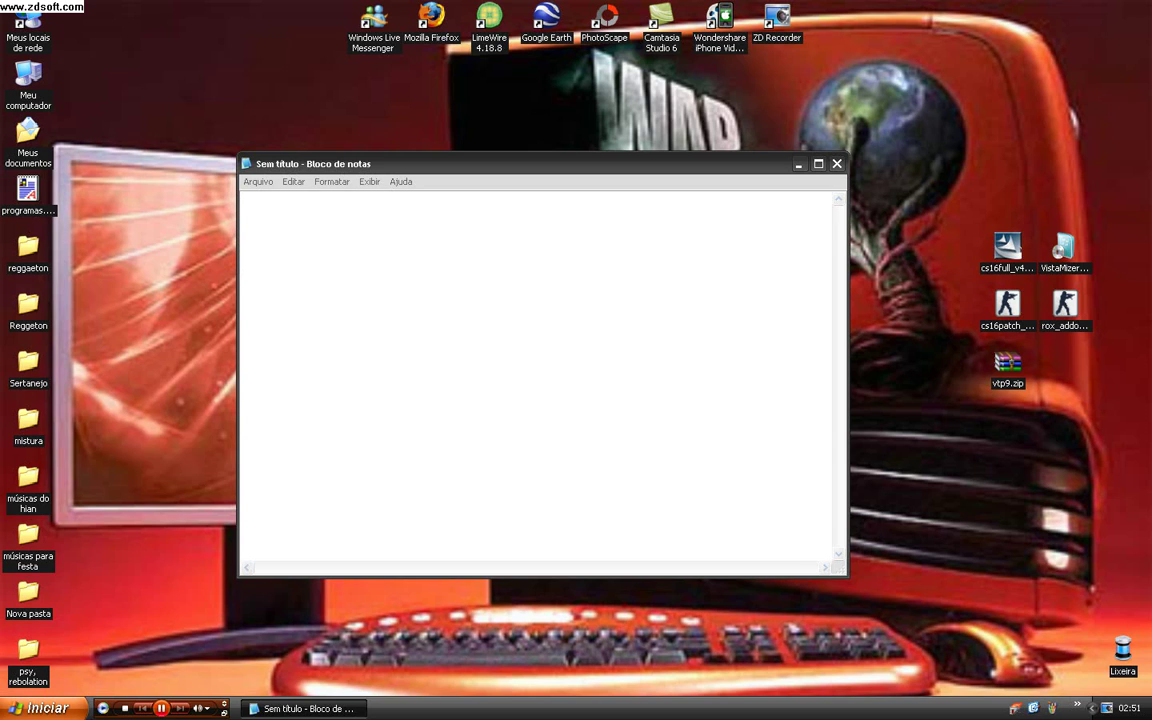
- Open the CursorFX control panel
right_click(230, 318)
key("Escape")
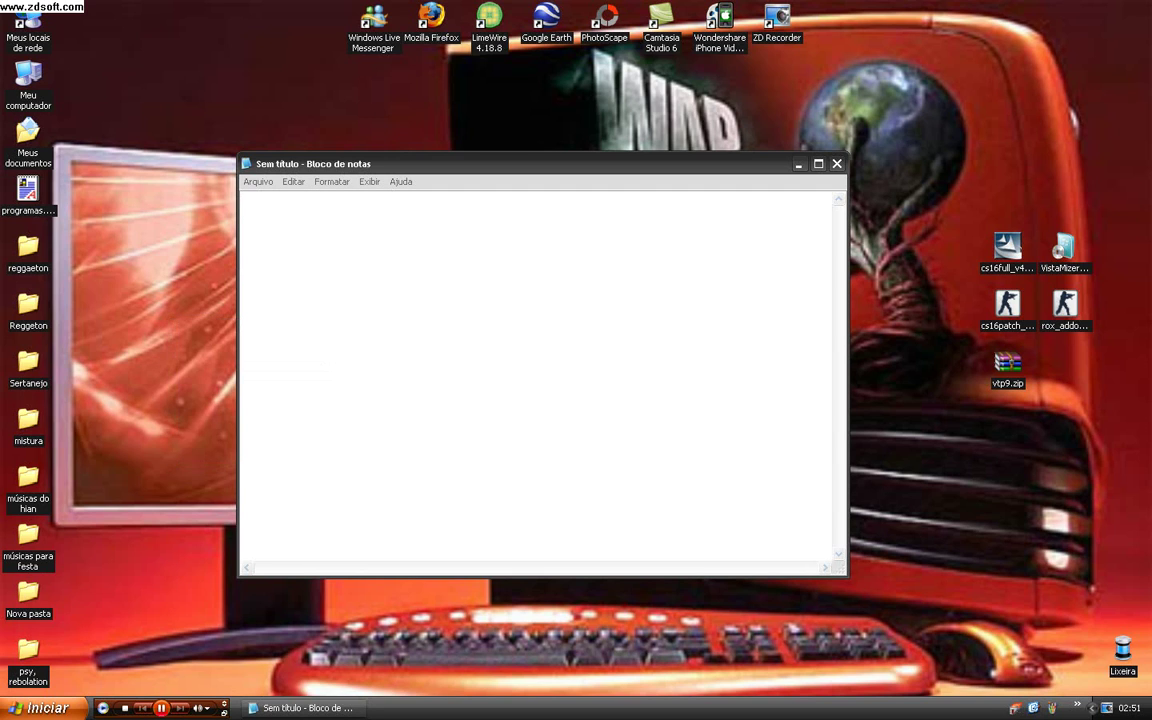
left_click(1077, 706)
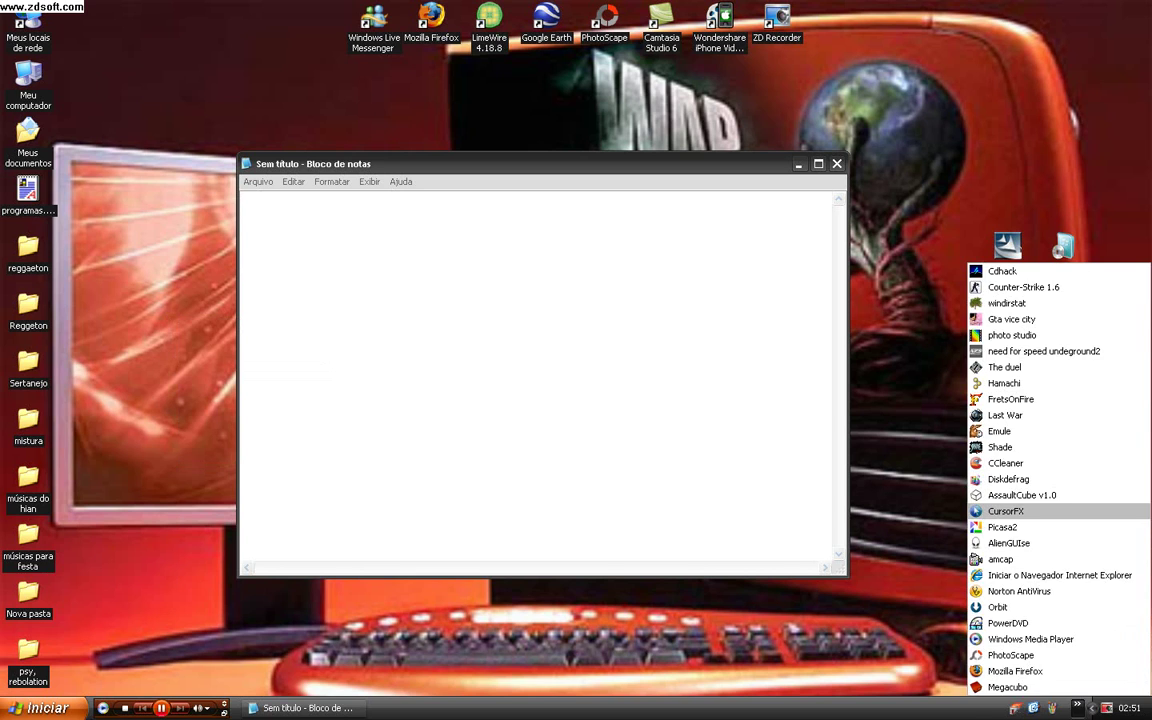
left_click(1005, 511)
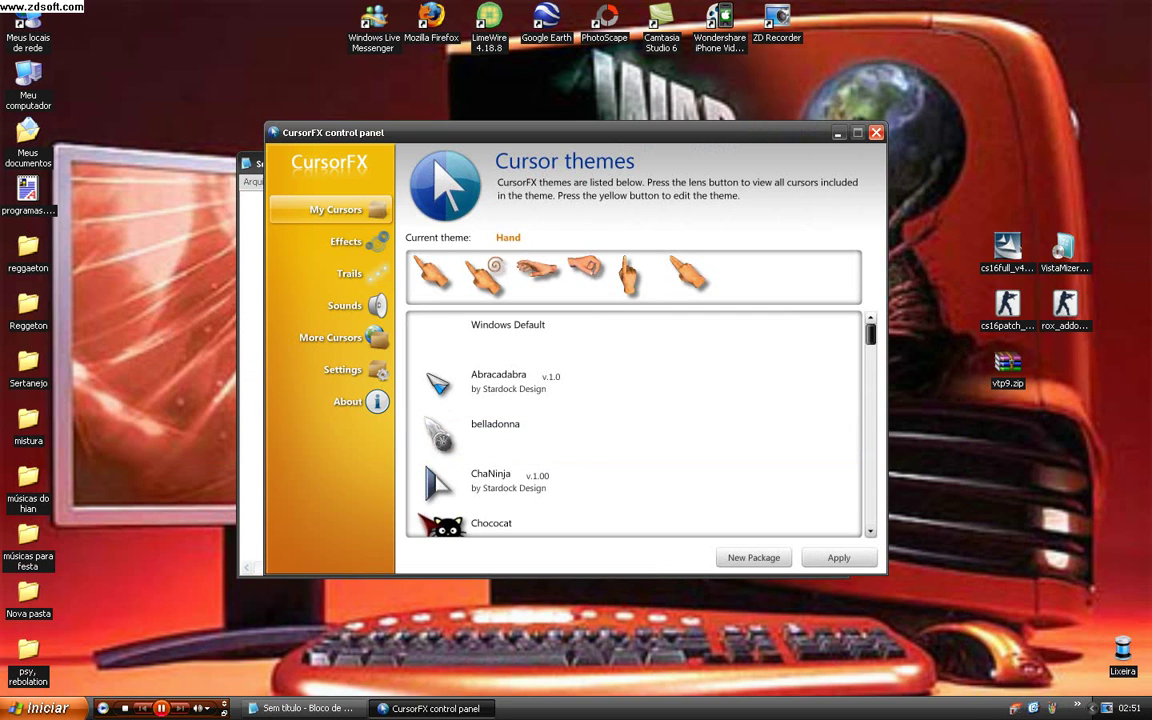
- Switch back to Notepad, write "vcs tem que baixar o programa cursorfx" and clear the note
key("alt+Tab")
type("VCS")
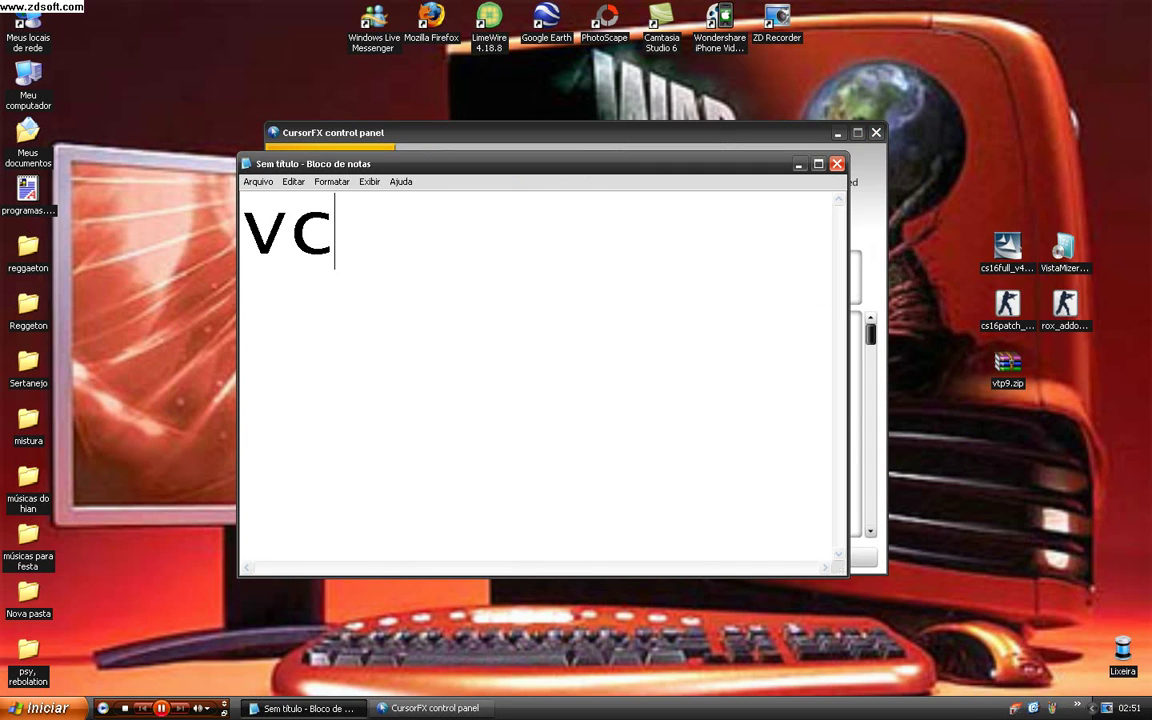
type(" tem que a")
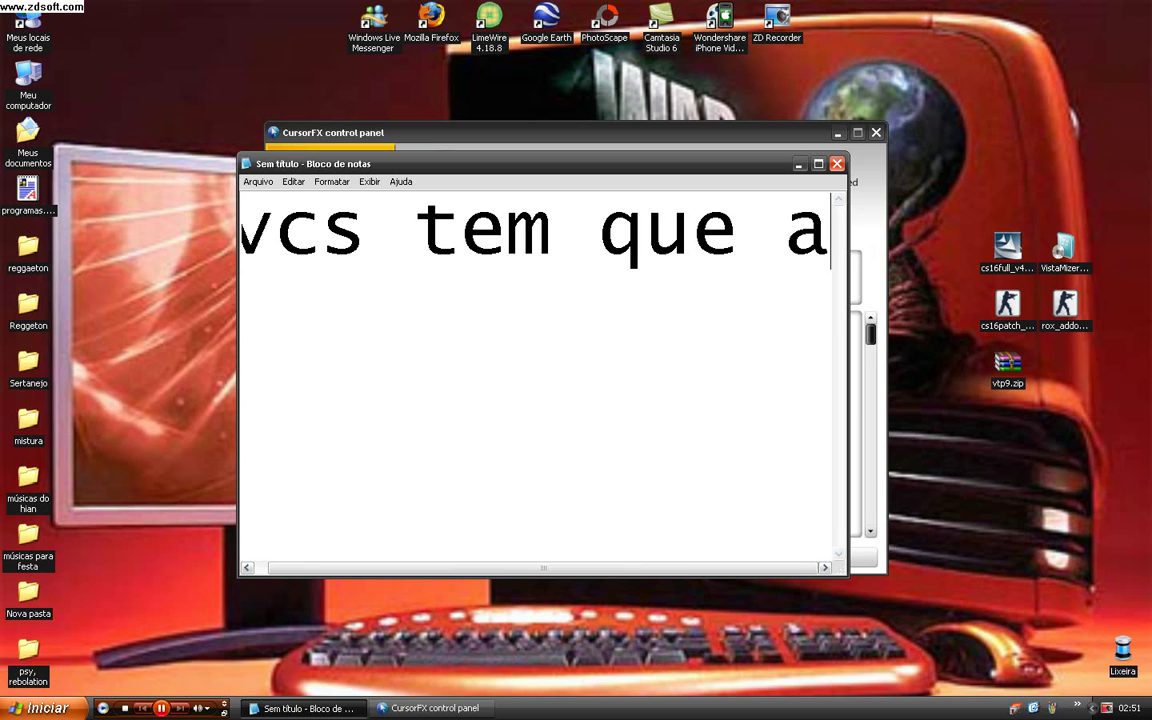
key("BackSpace")
type("bai")
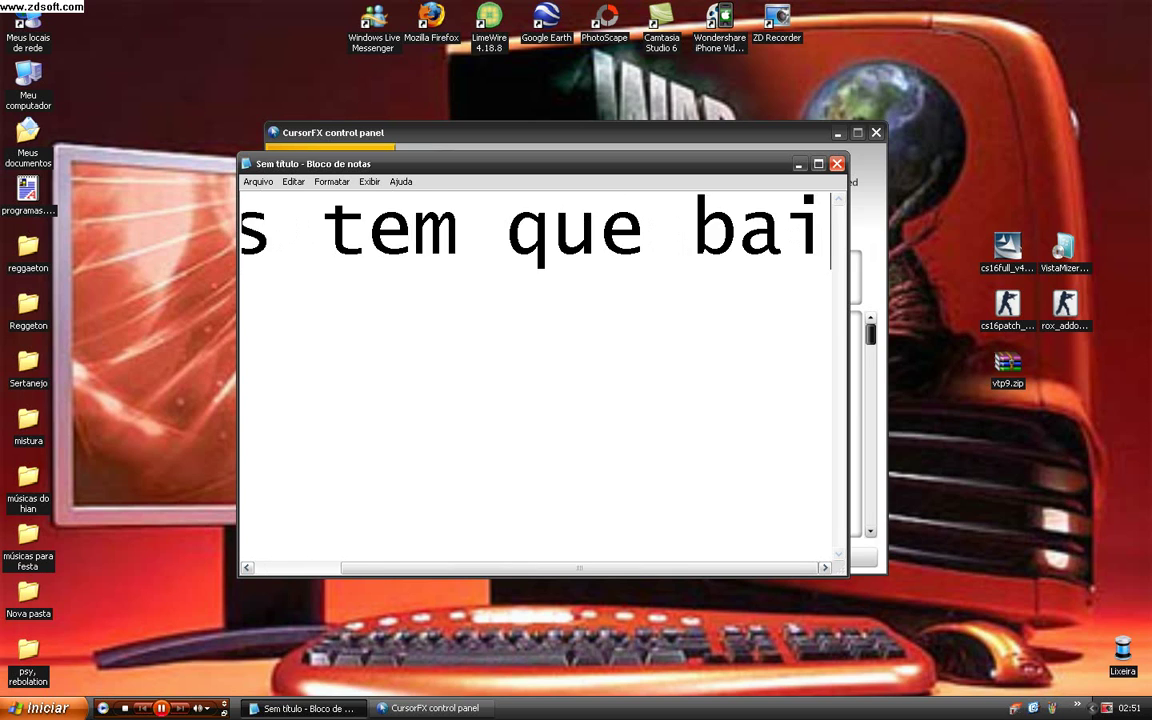
type("xar o p")
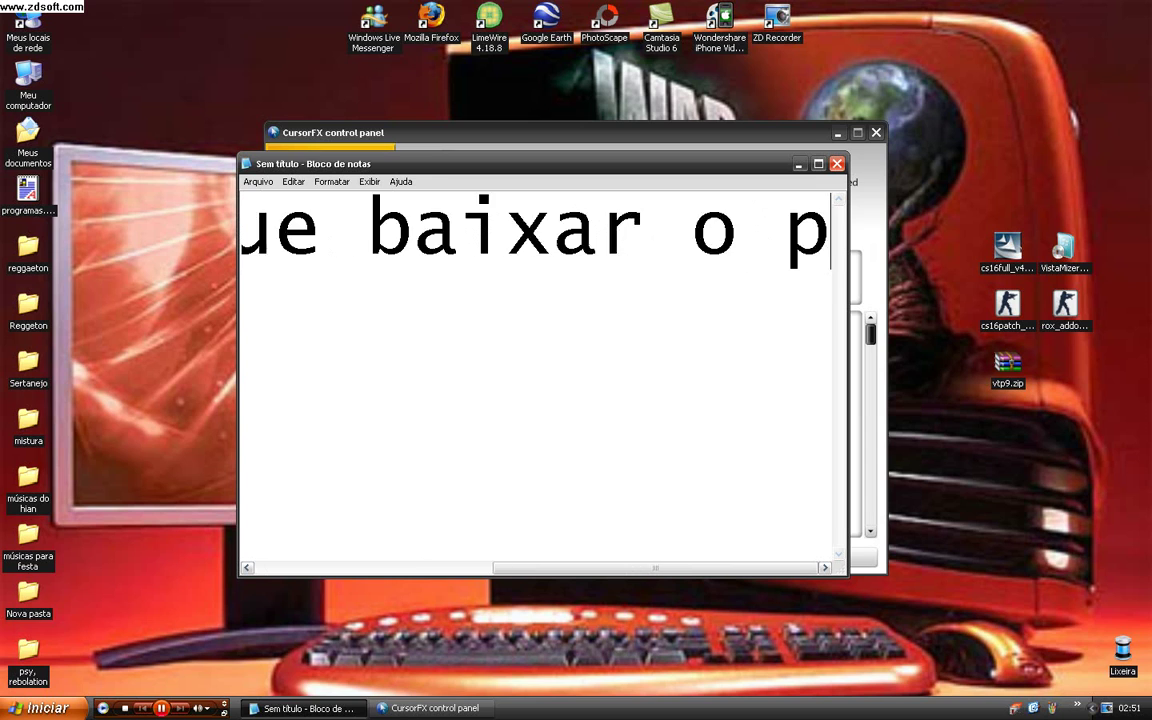
type("rograma")
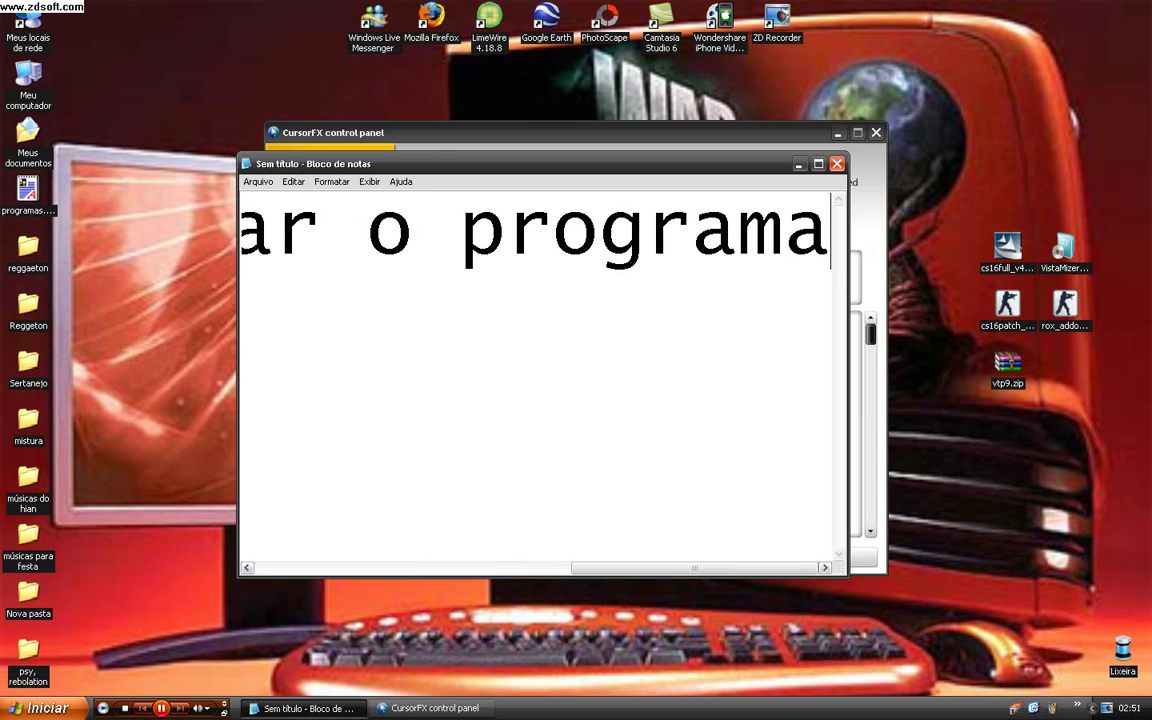
type(" cursor")
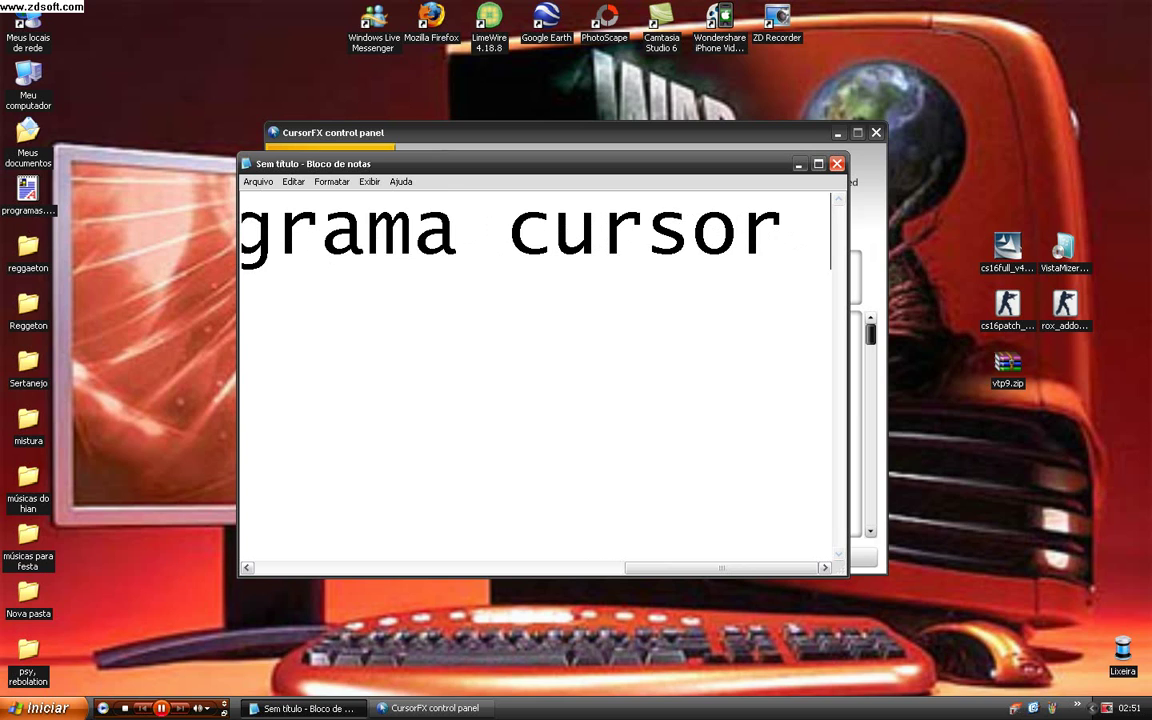
key("BackSpace")
type("fx")
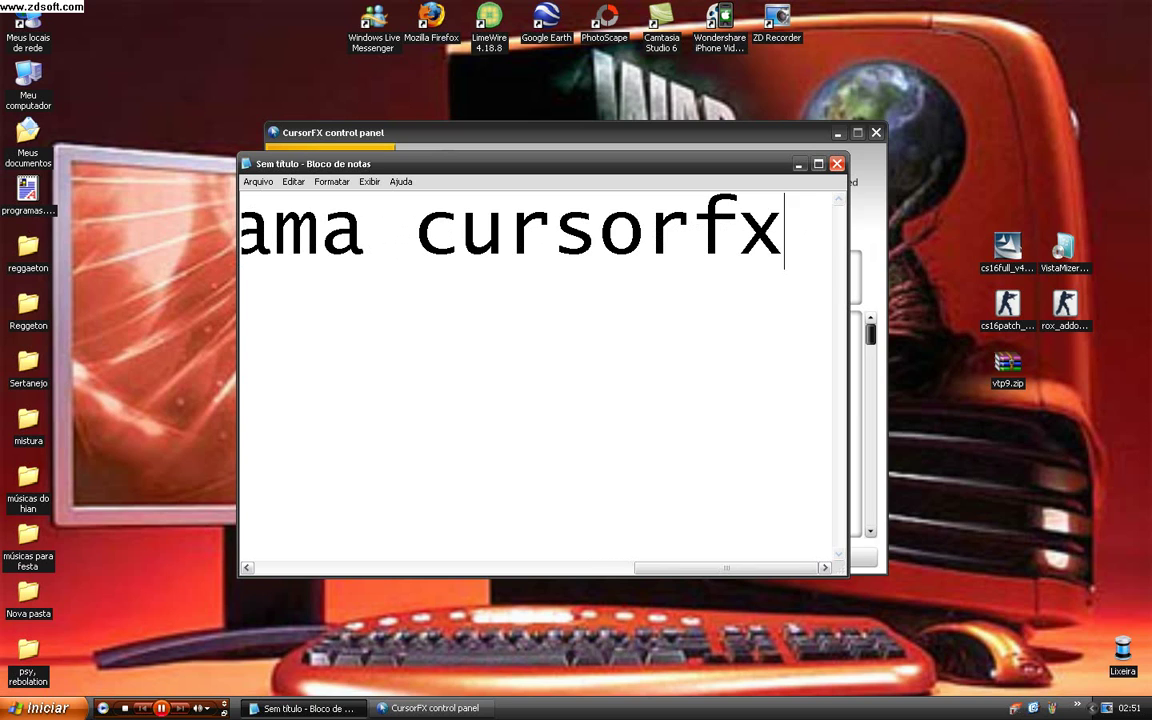
key("ctrl+a")
key("Delete")
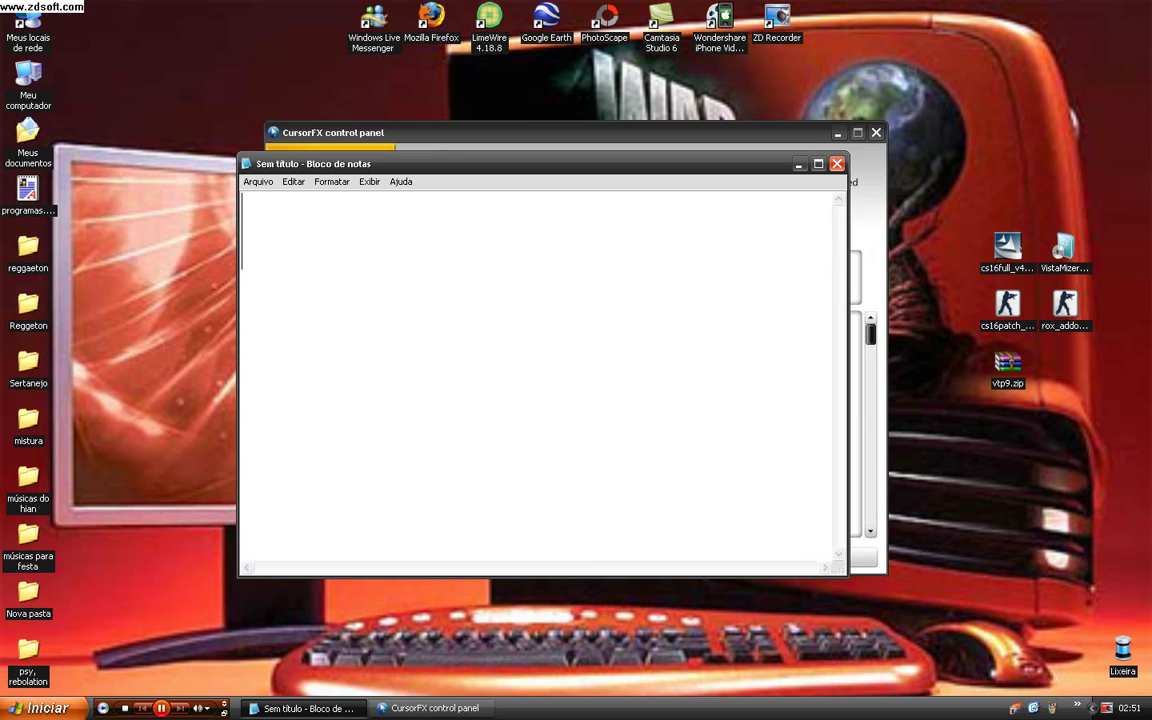
- Write "no baixaqui" in the empty note and clear it
type("no bai xa")
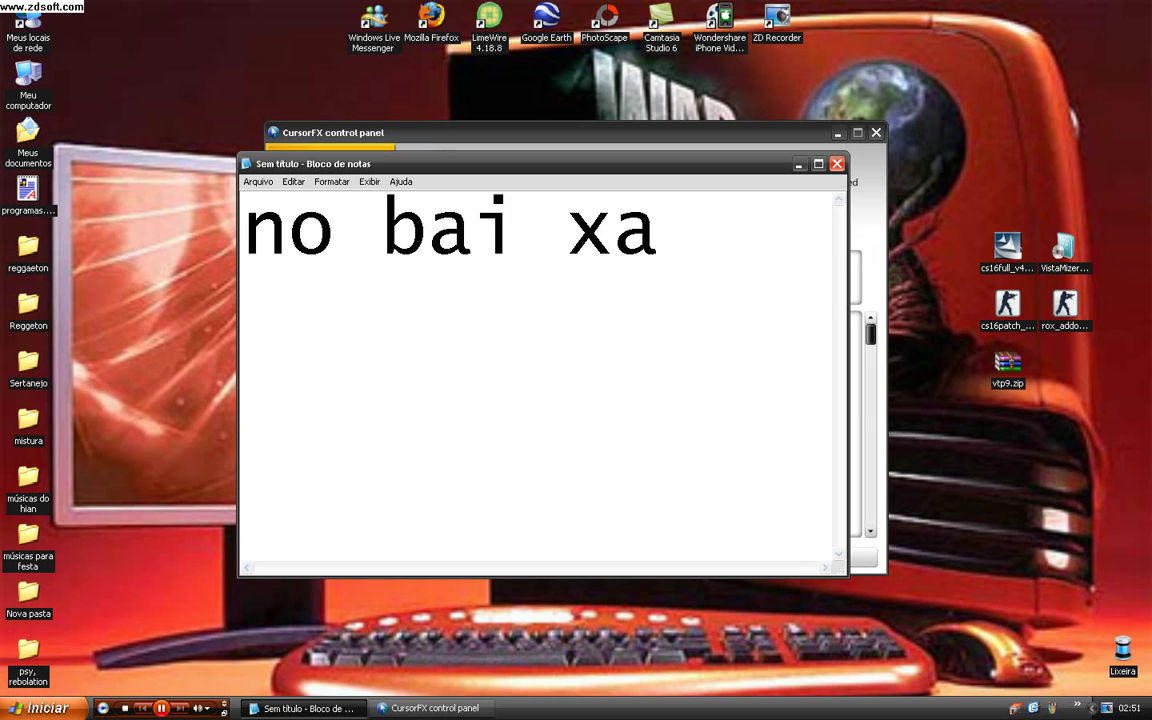
key("BackSpace")
key("BackSpace")
key("BackSpace")
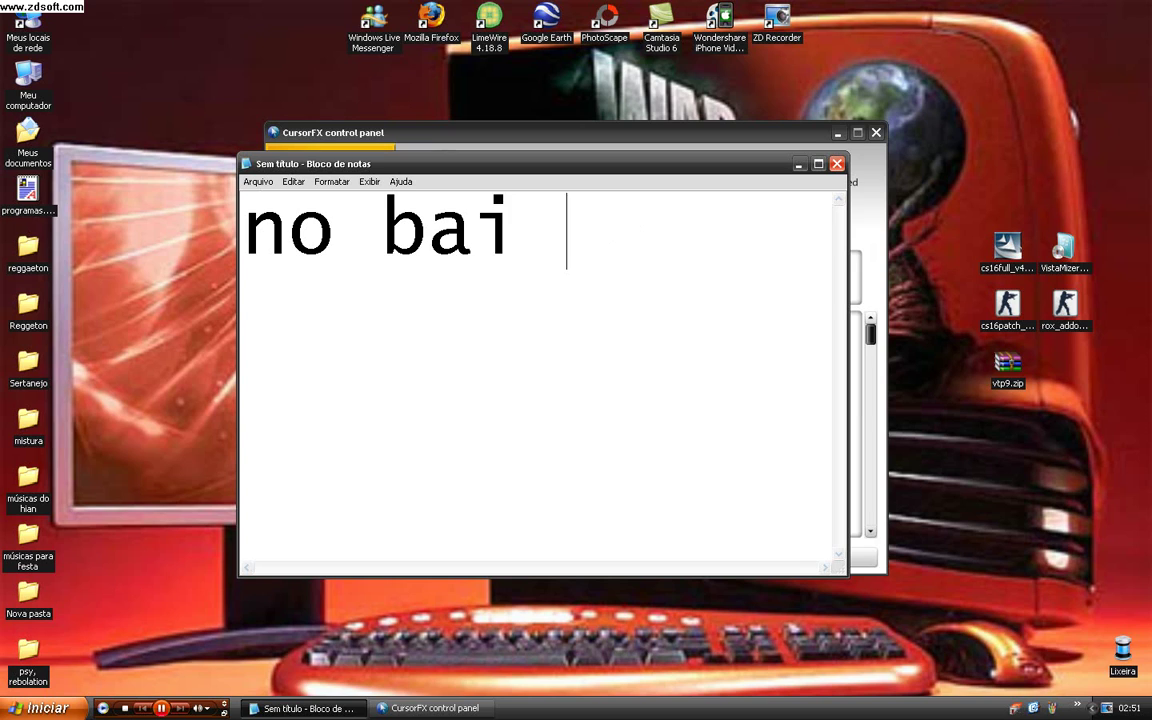
type("xaqui")
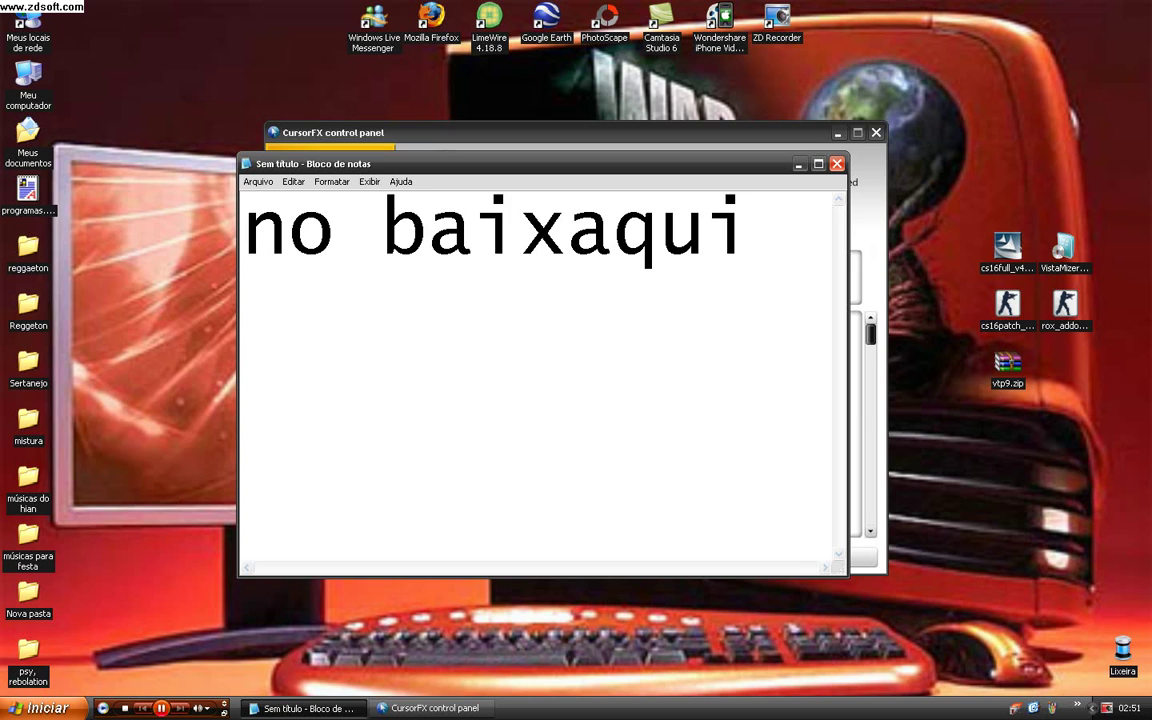
key("ctrl+a")
key("Delete")
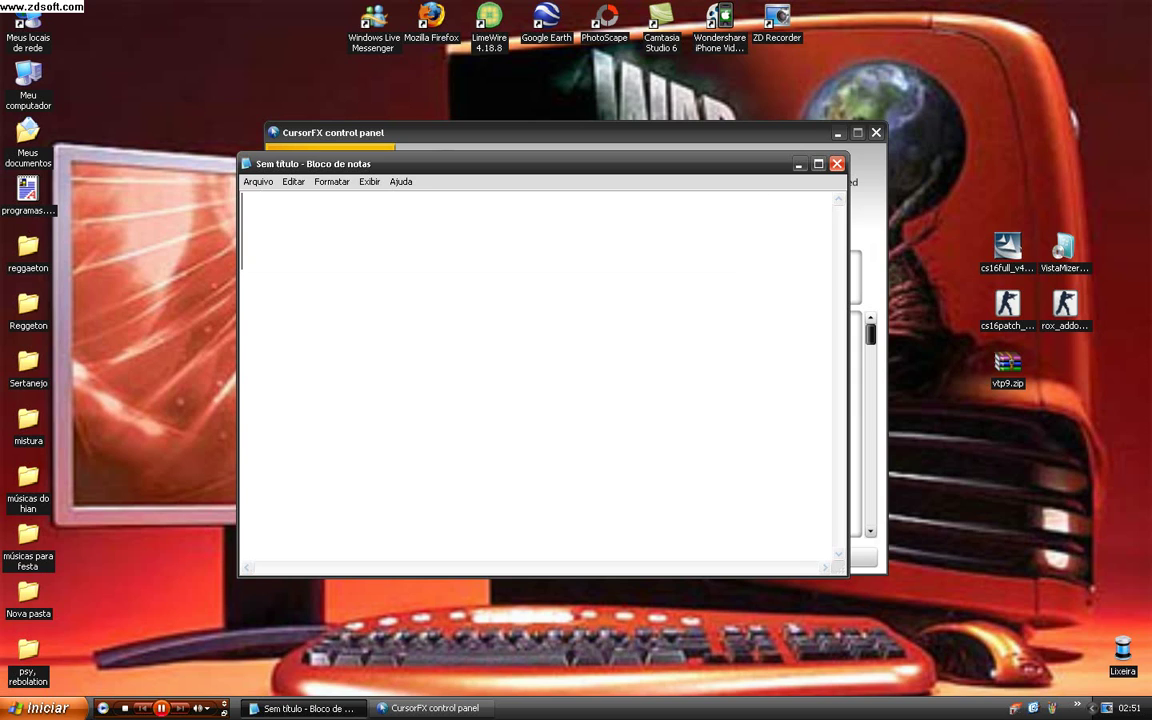
- Write "depois que vcs ja tiverem baixado o programa" in the note and clear it
type("depois qu")
type("e vcs ja")
type(" tiverem ")
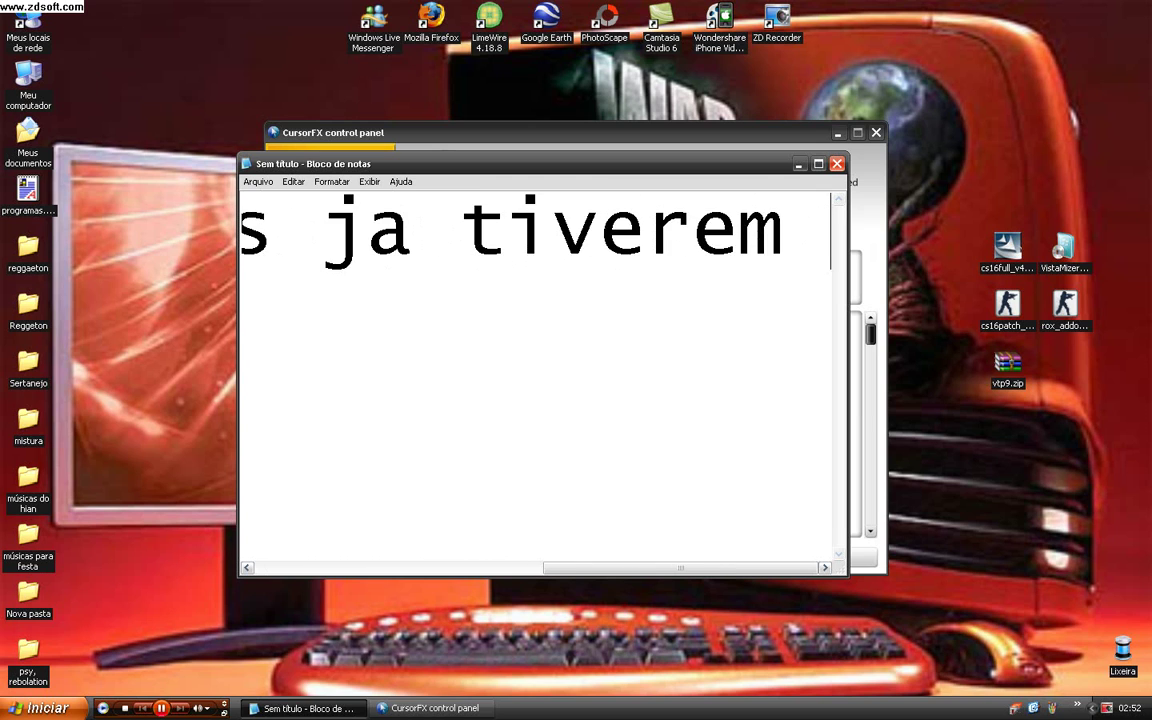
type("baixado o ")
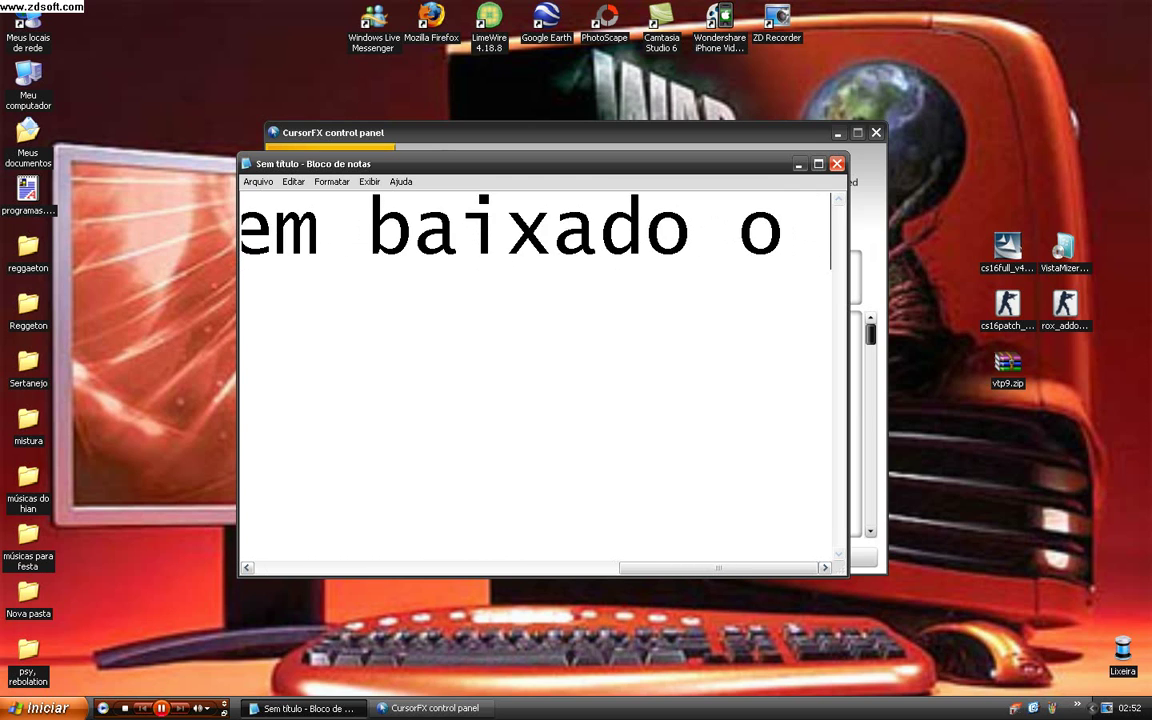
type("programa")
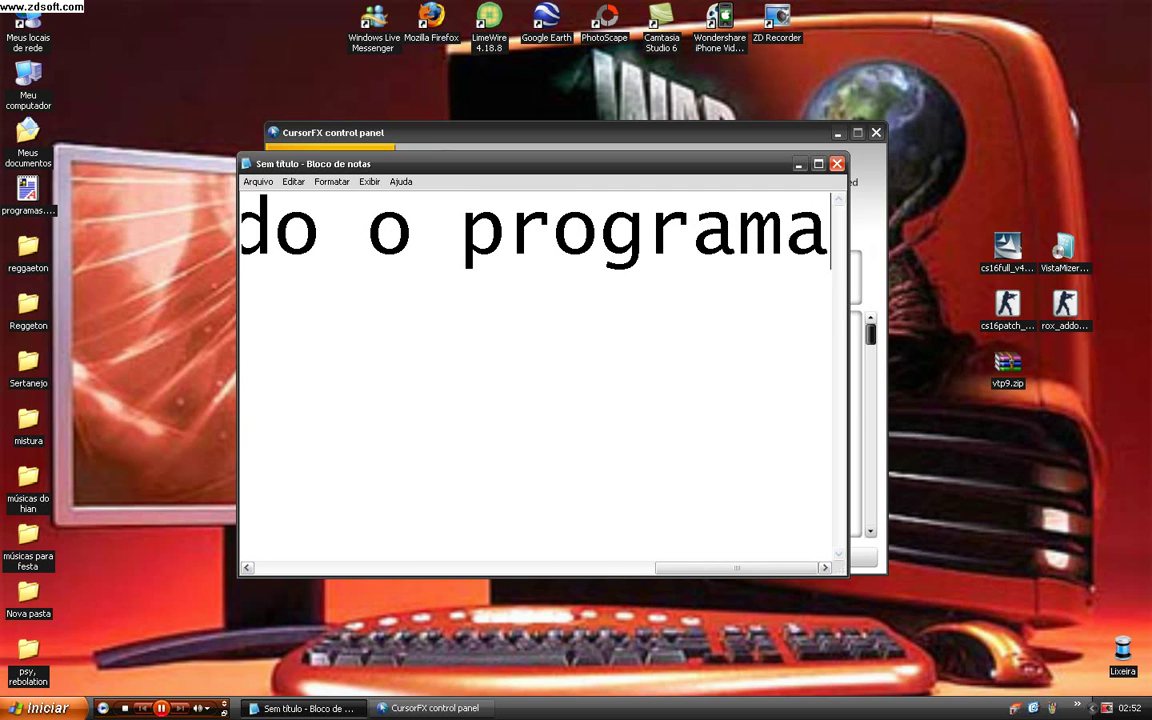
key("ctrl+a")
key("BackSpace")
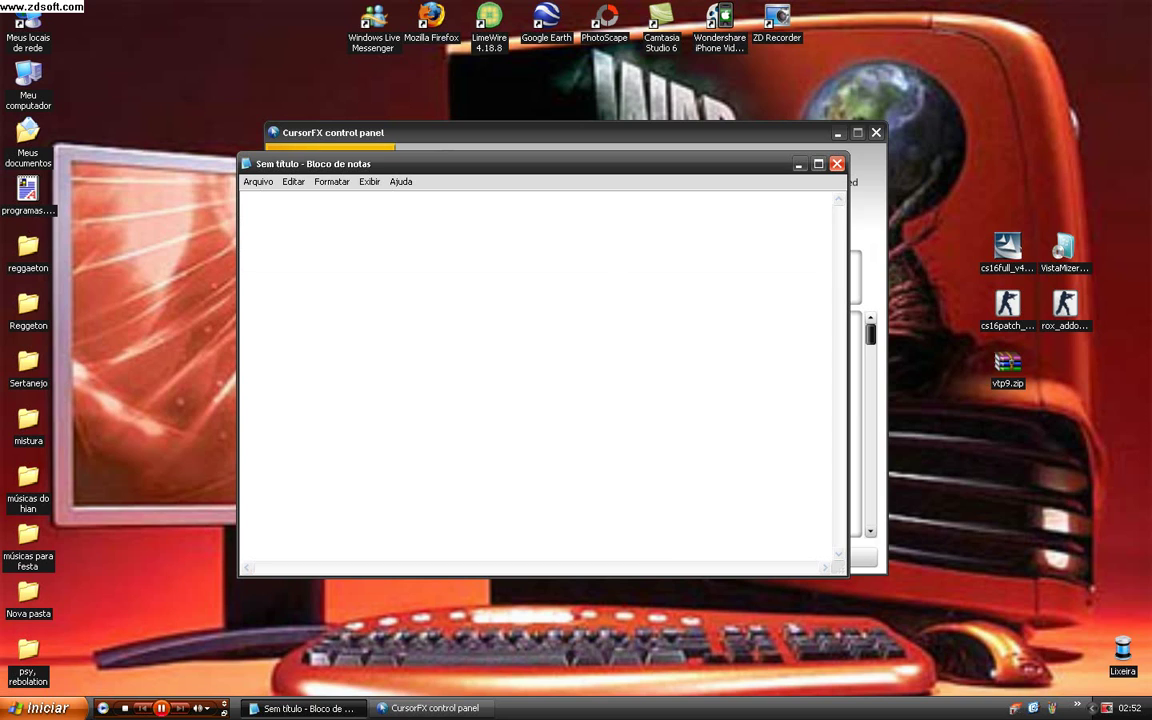
- Write "abre ele" in the empty note and clear it
type("abre")
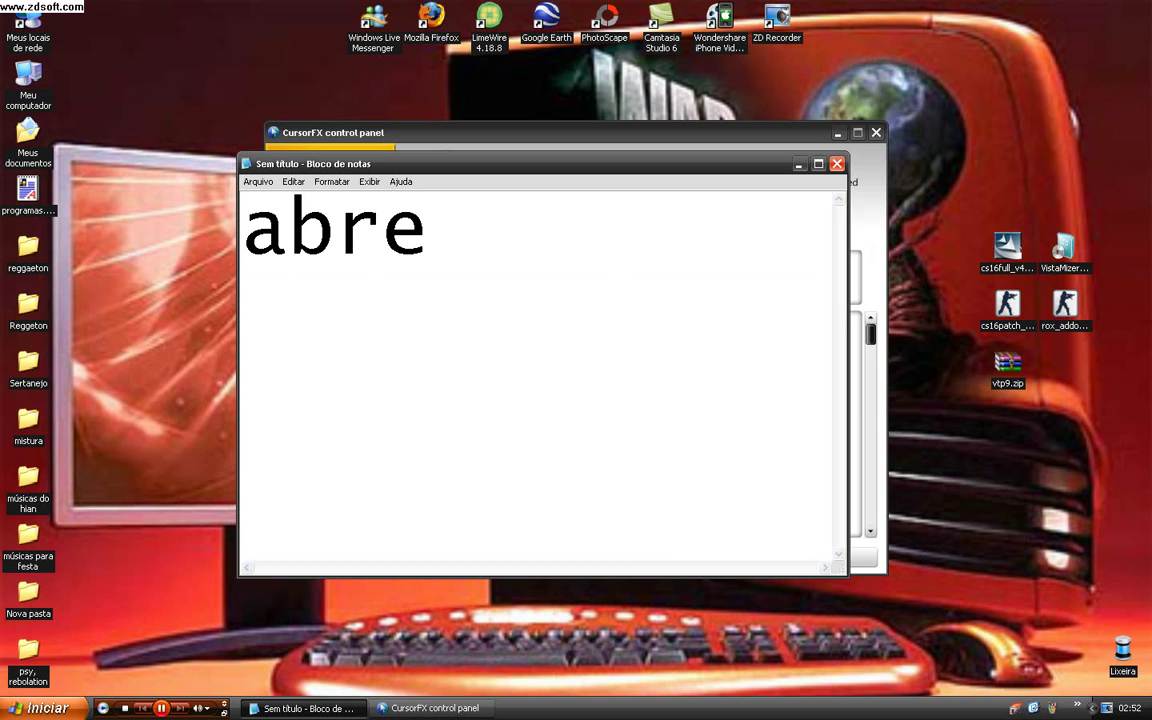
type(" ele")
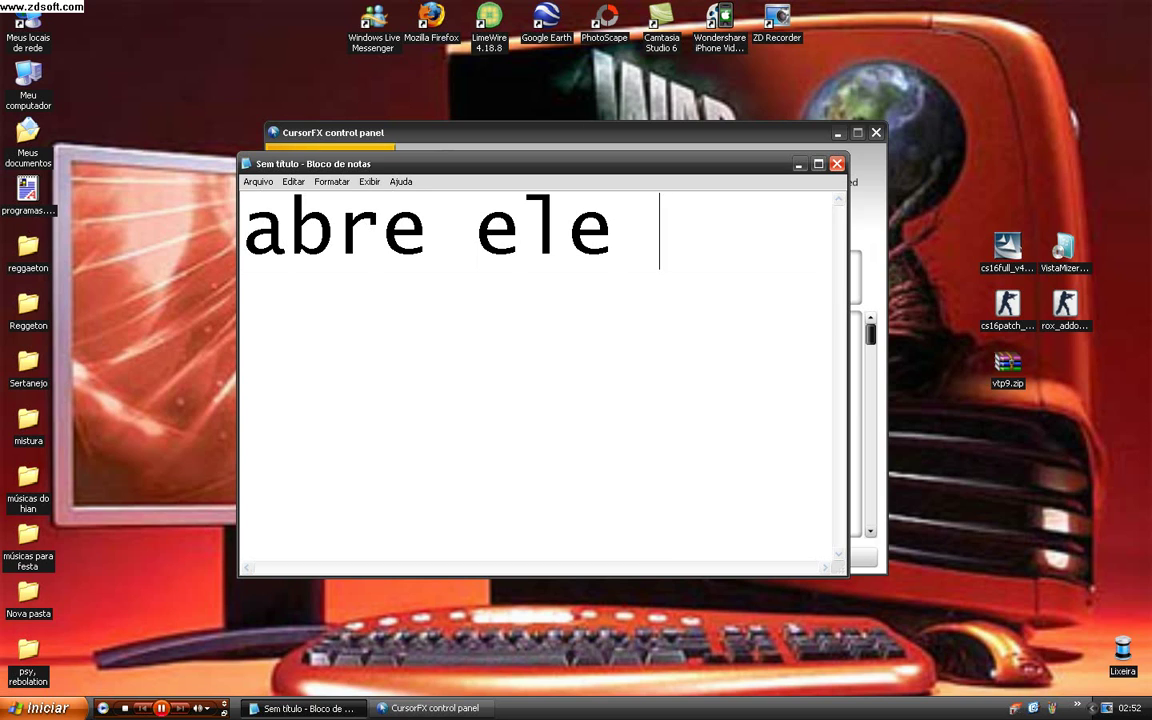
key("ctrl+a")
key("BackSpace")
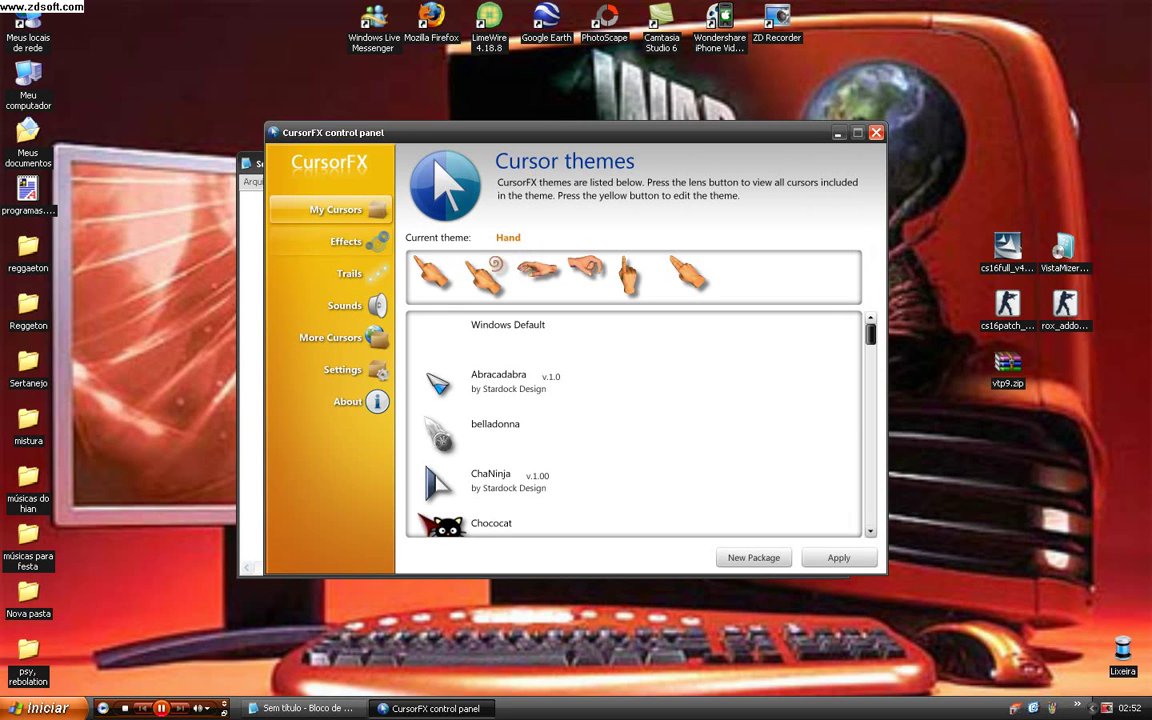
- Switch back to Notepad, write "vai vim com uns tipos de flexinhas ja" and clear the note
left_click(247, 163)
key("Escape")
type("vai ")
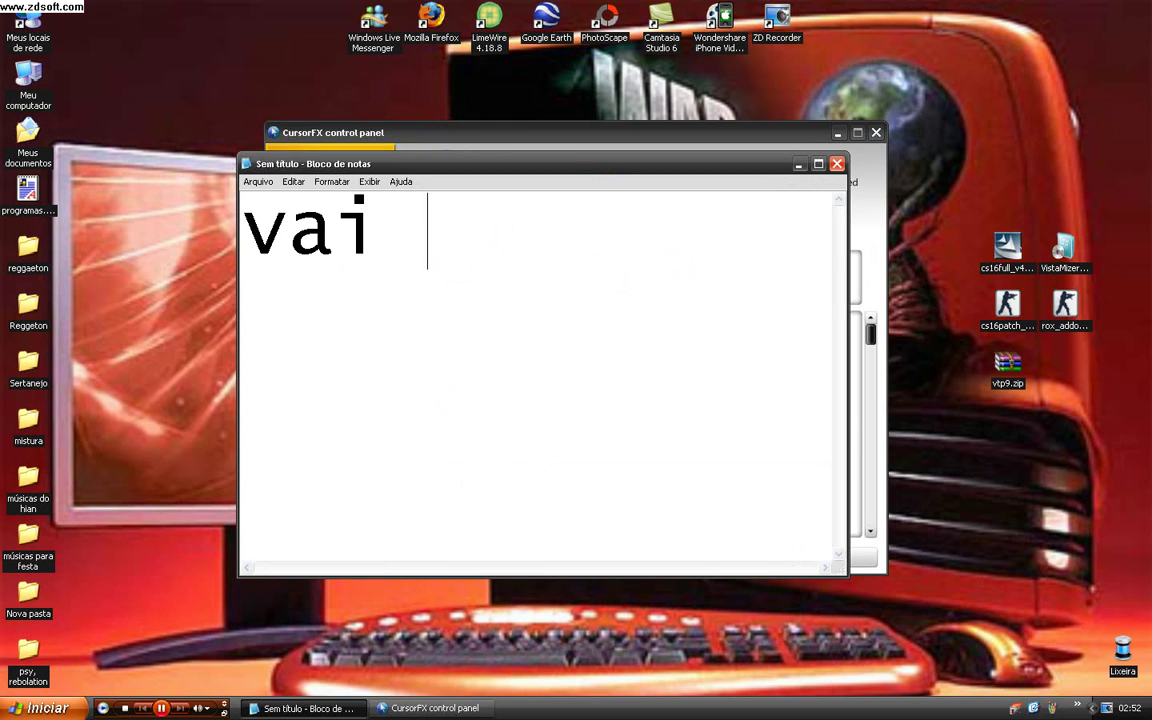
type("vim com uma")
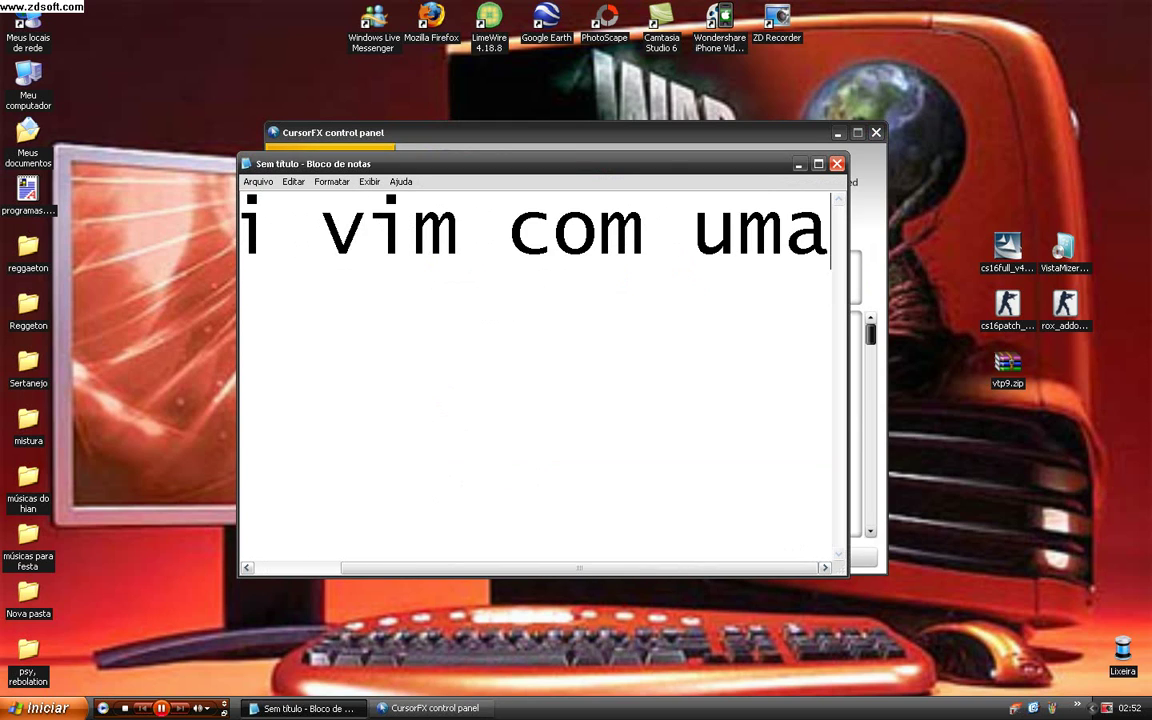
key("BackSpace")
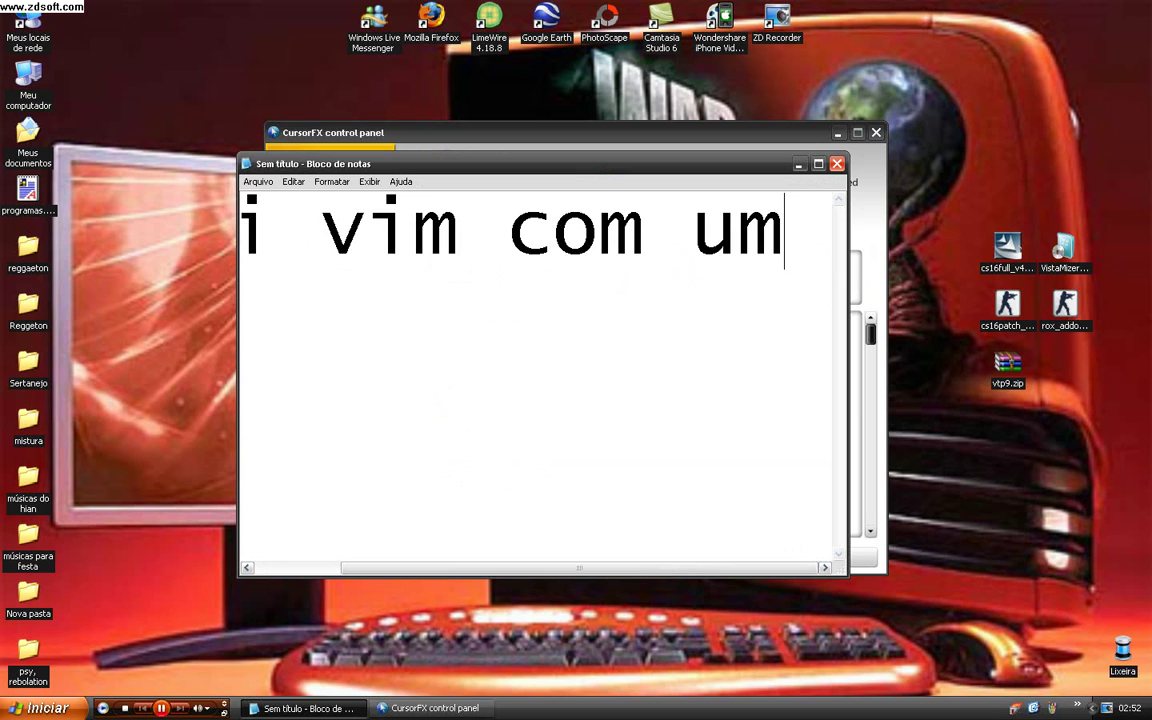
key("BackSpace")
type("ns tip")
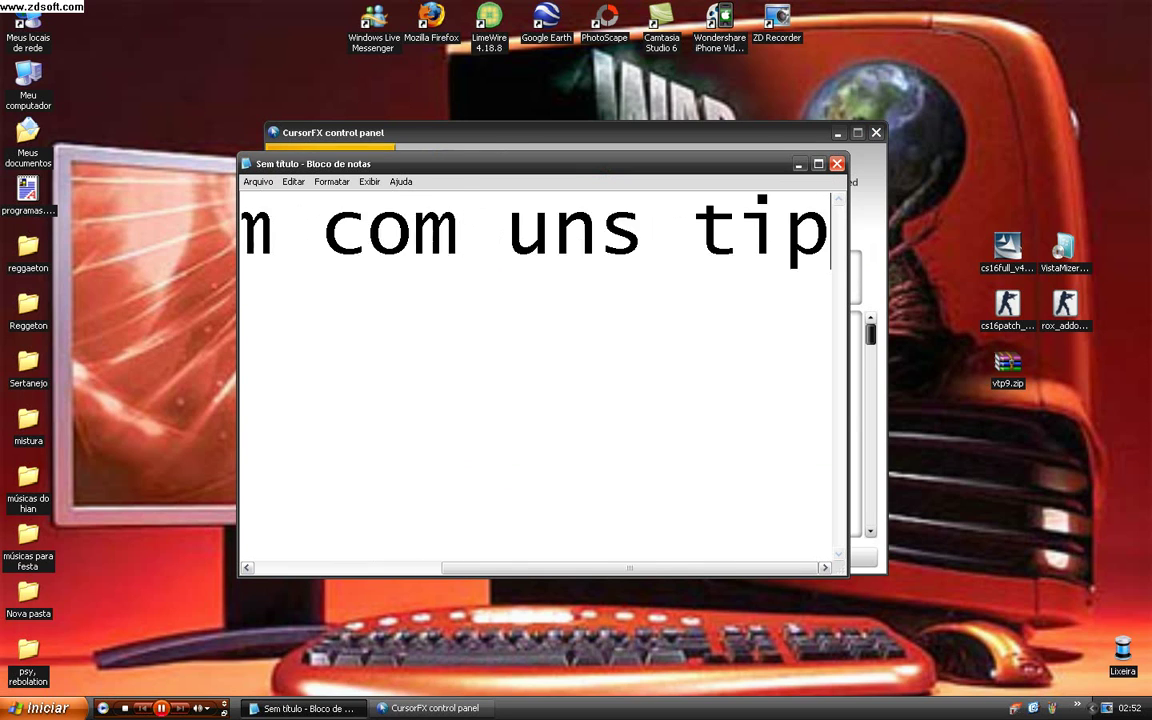
type("os de f")
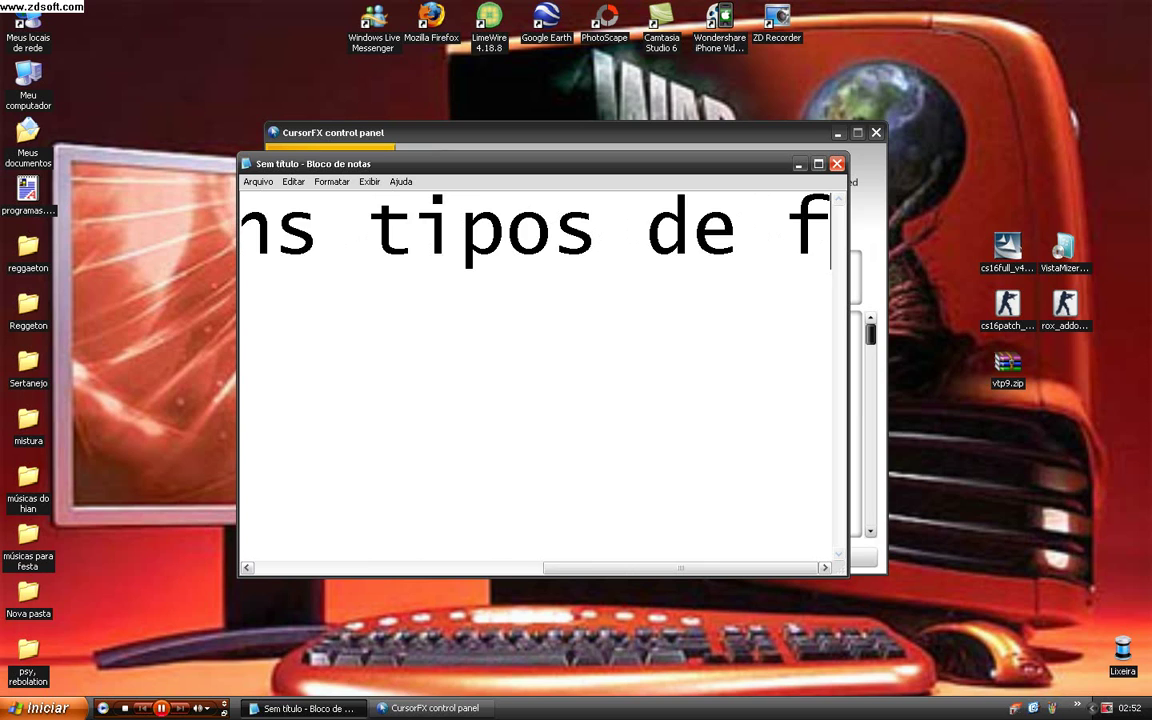
type("lix")
key("BackSpace")
key("BackSpace")
type("e")
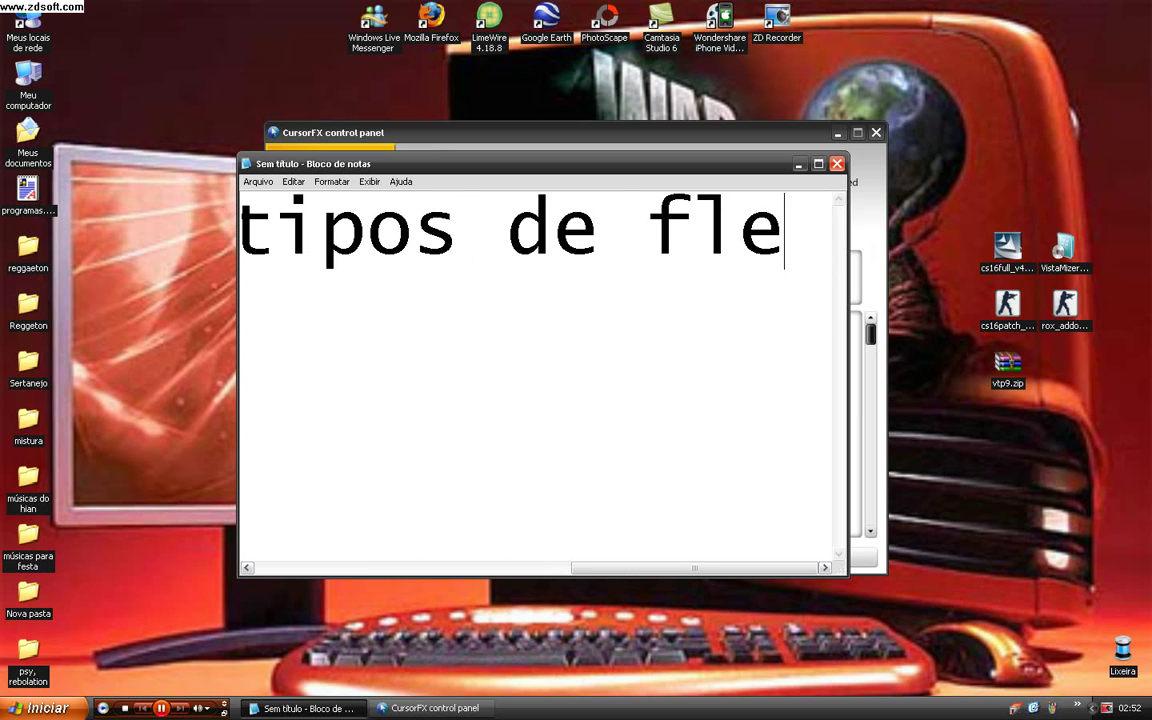
type("xinhas ja")
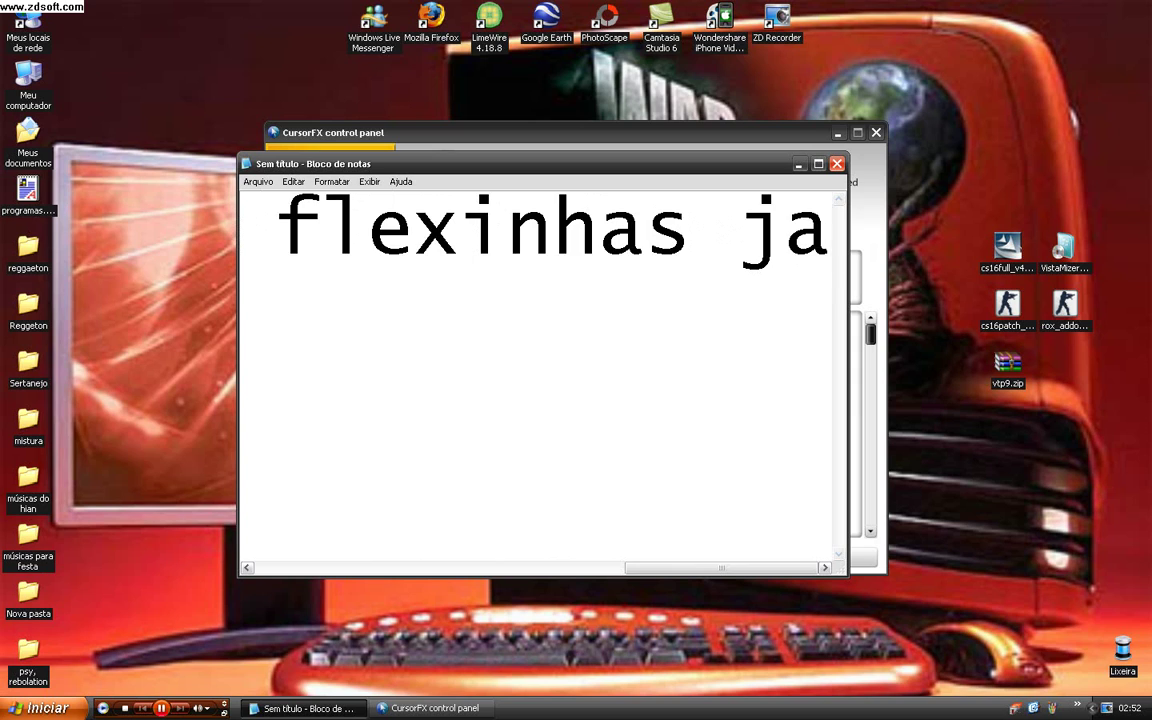
key("Return")
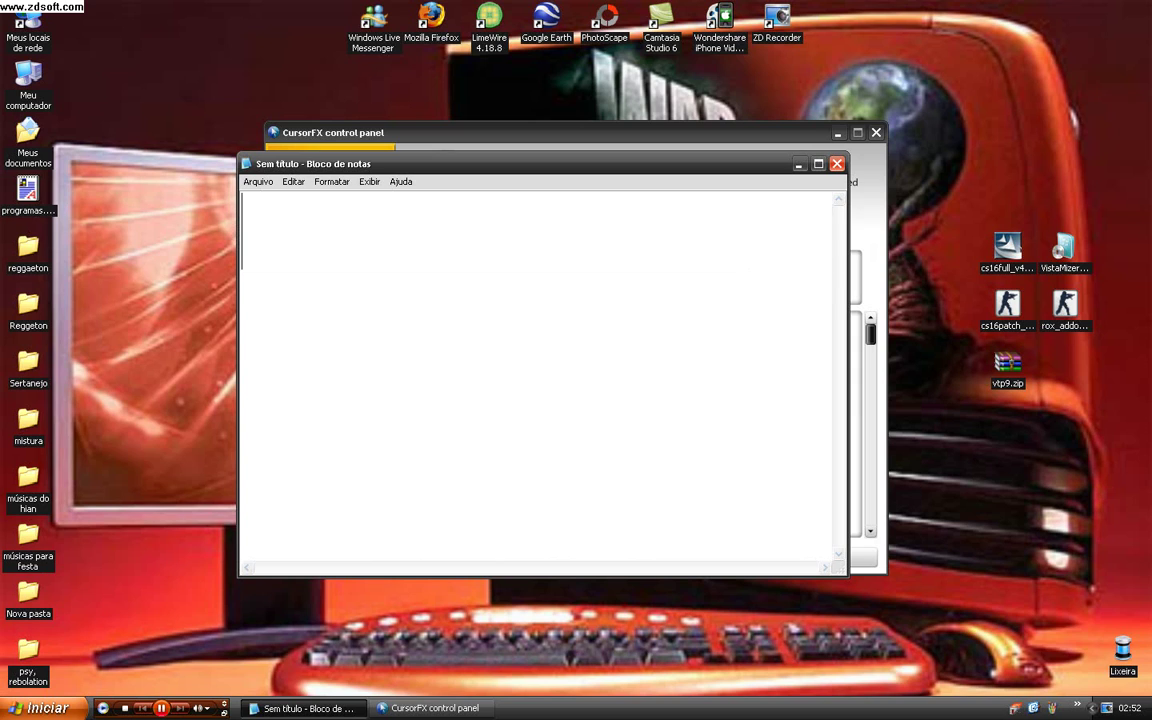
- Write "daí vcs escolhem qual vcs querem blz" in the note and clear it
type("daí vcs se")
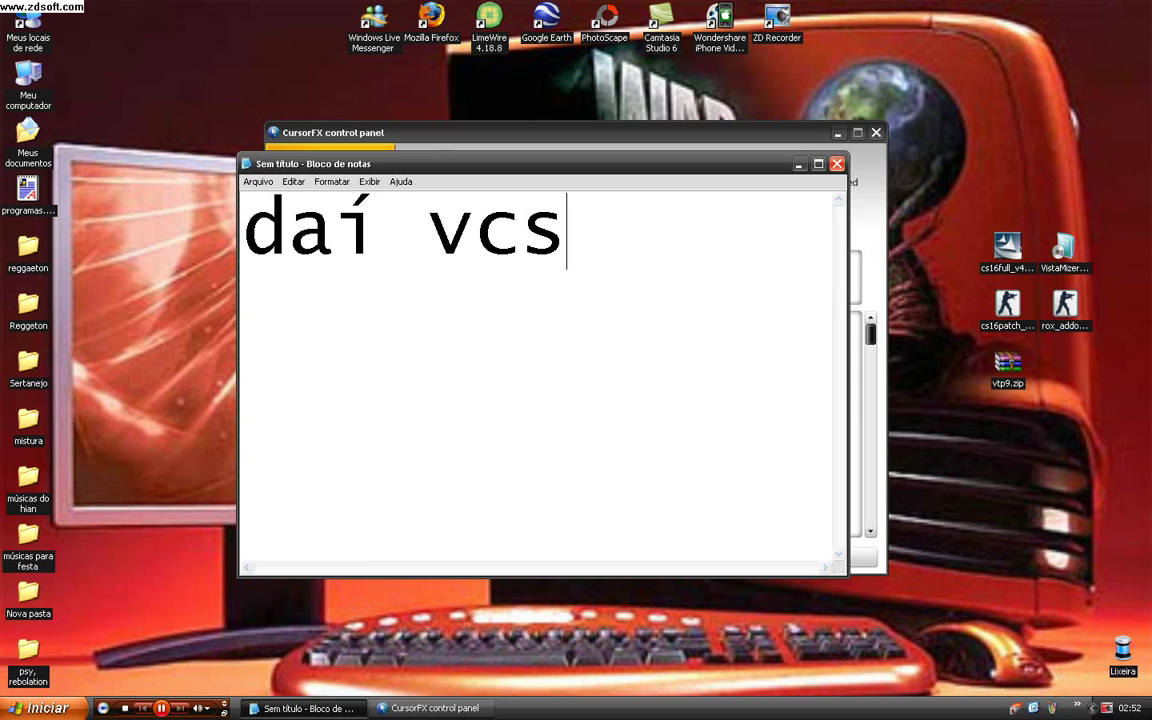
key("BackSpace")
key("BackSpace")
type("es")
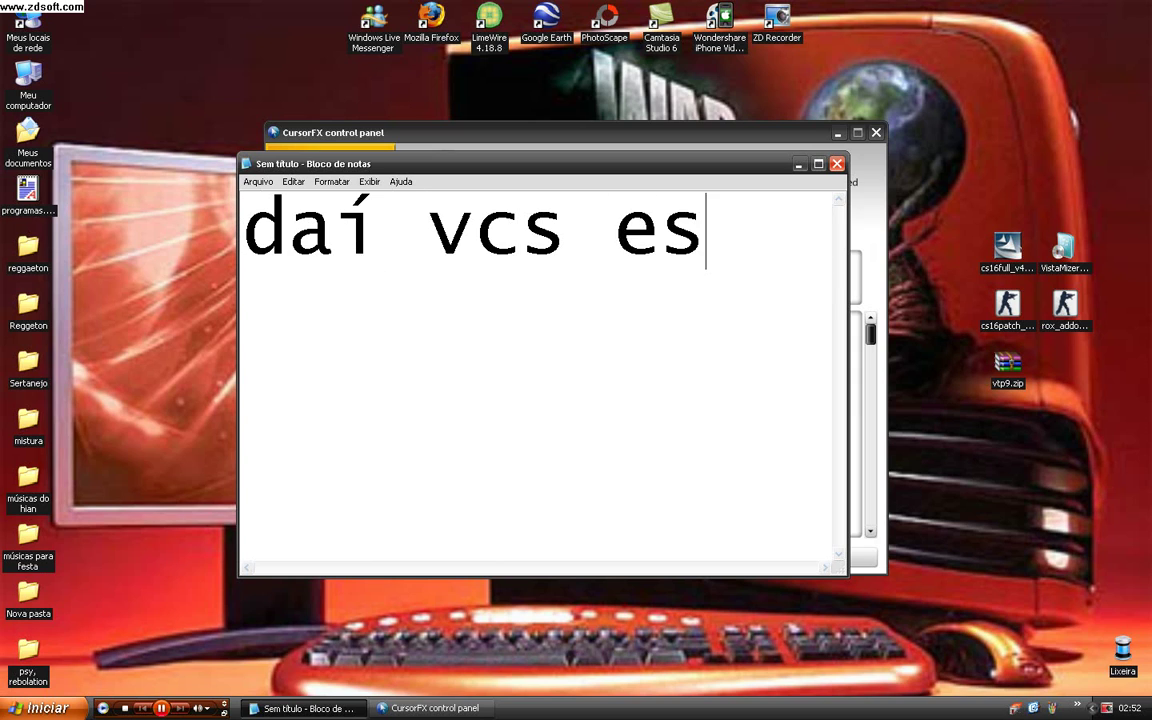
type("colhem qu")
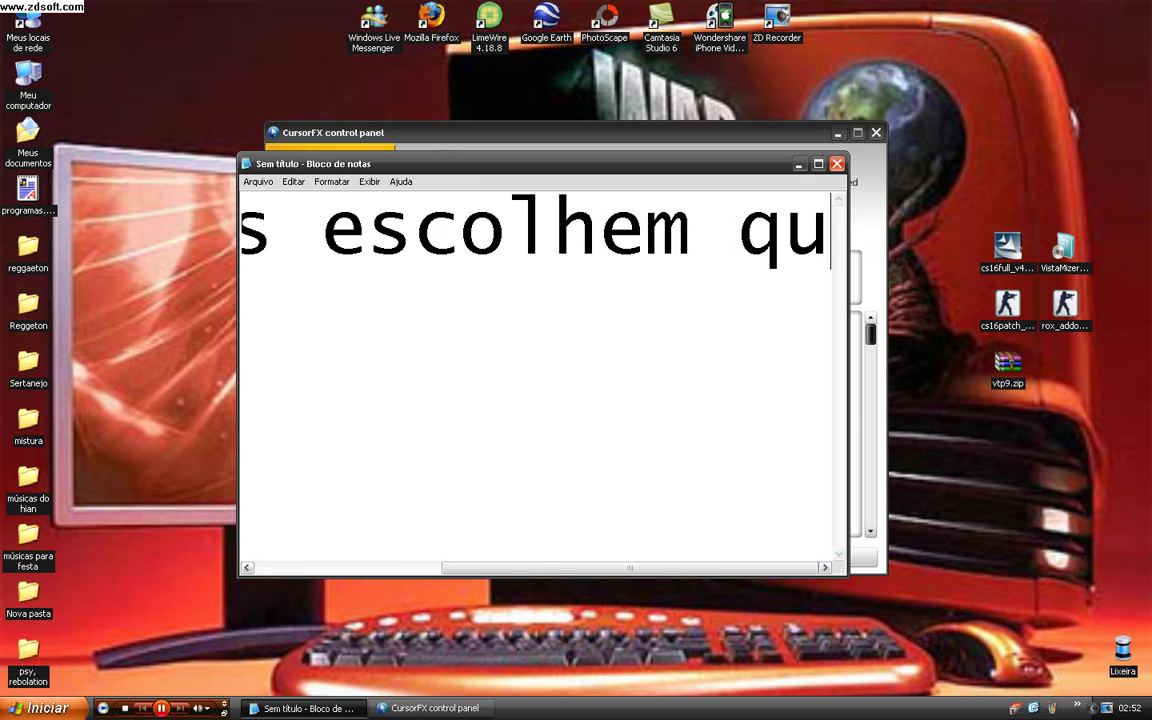
type("al vcs quer")
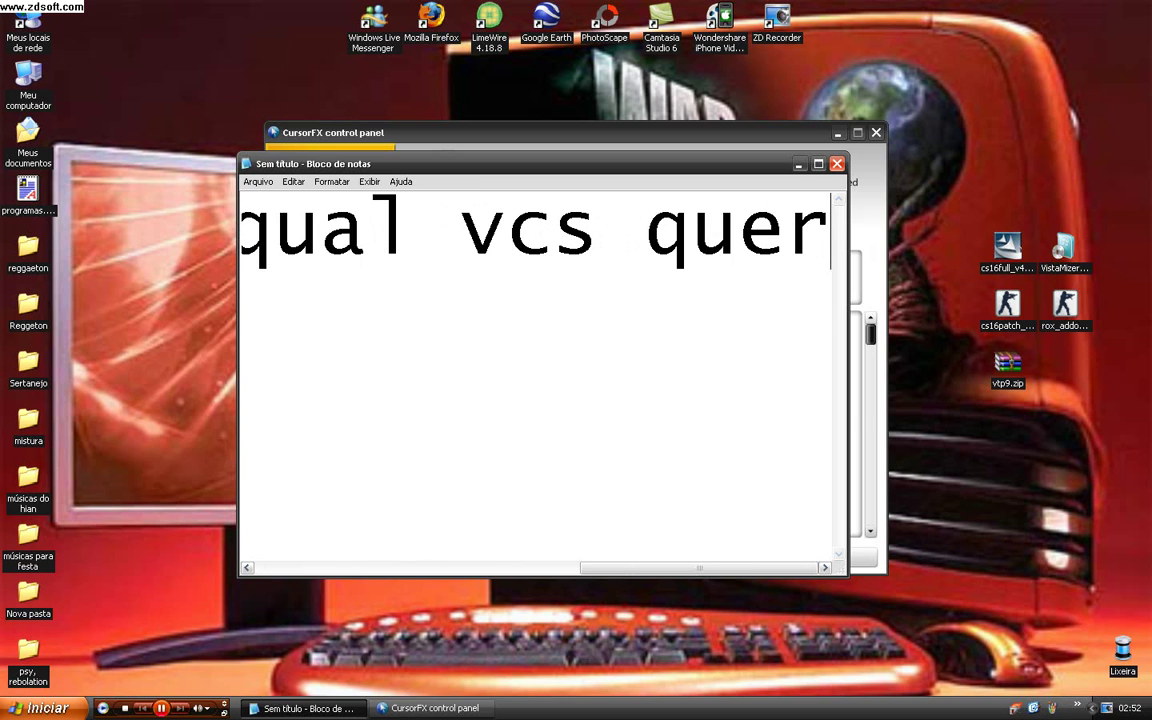
type("em blz")
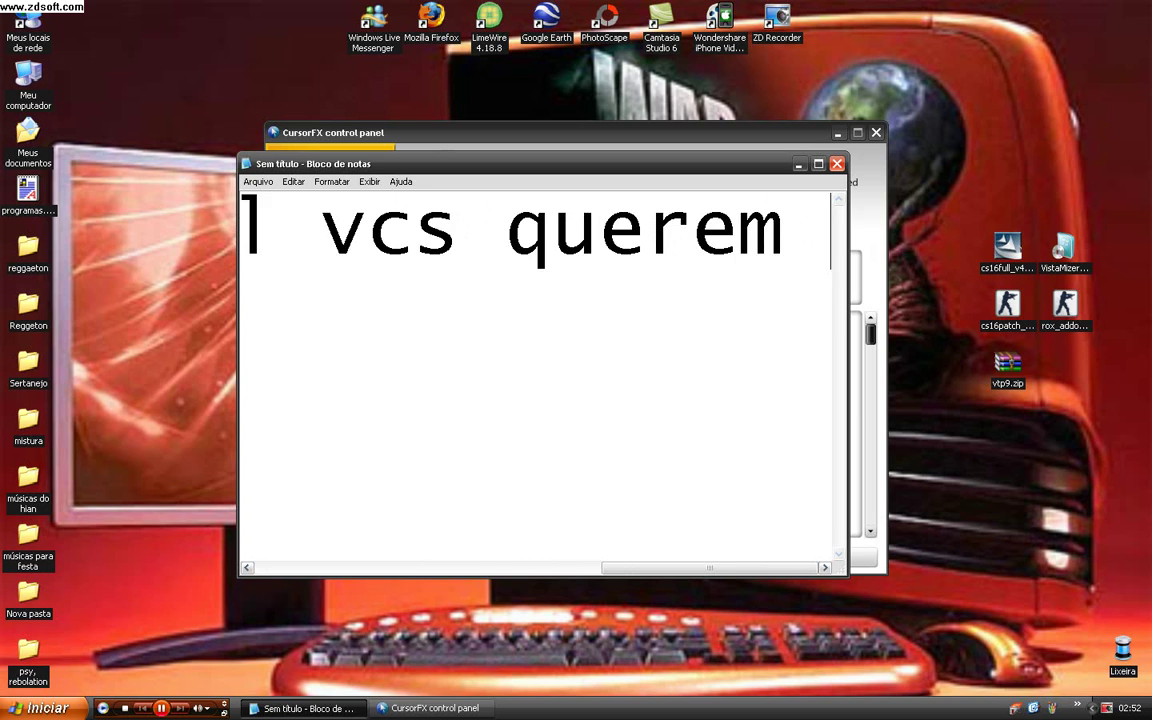
key("ctrl+a")
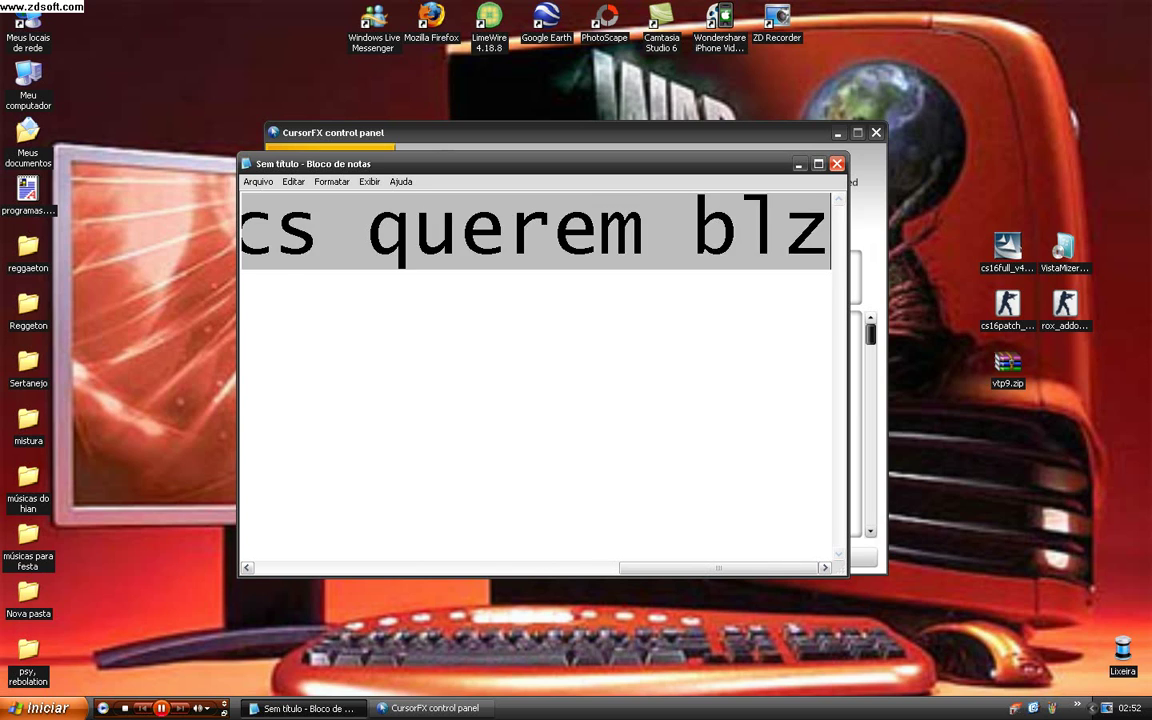
type("=")
key("BackSpace")
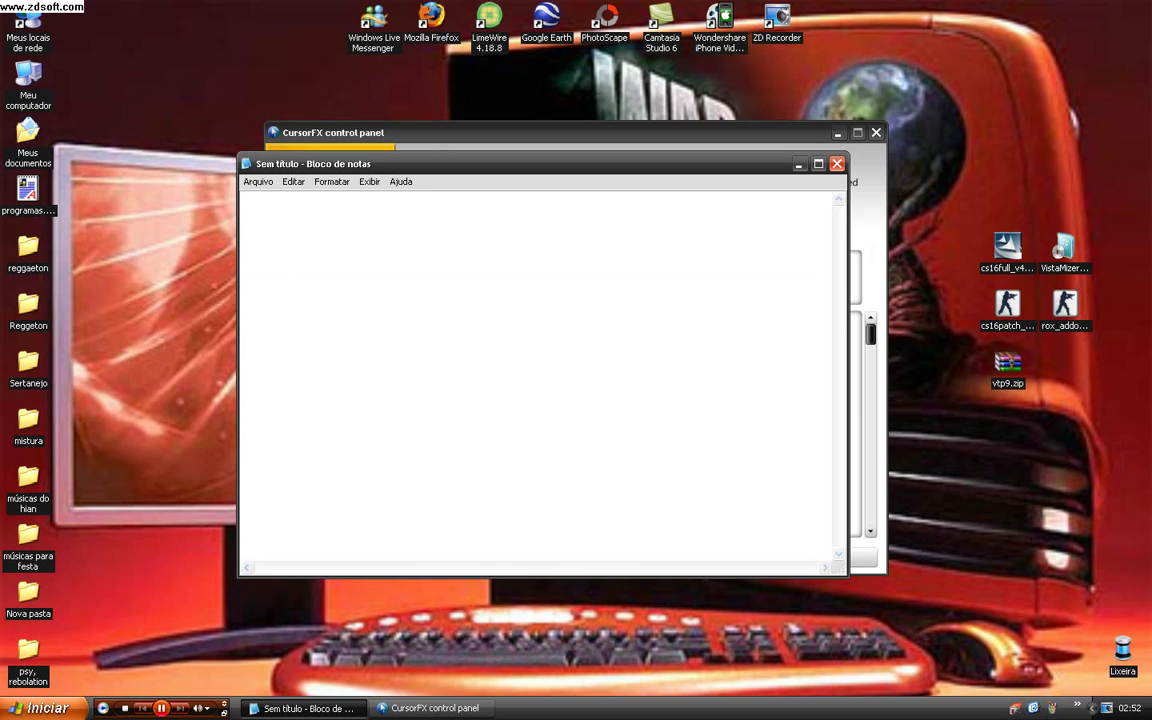
- Switch to the CursorFX control panel and select the Chococat cursor theme
key("alt+Tab")
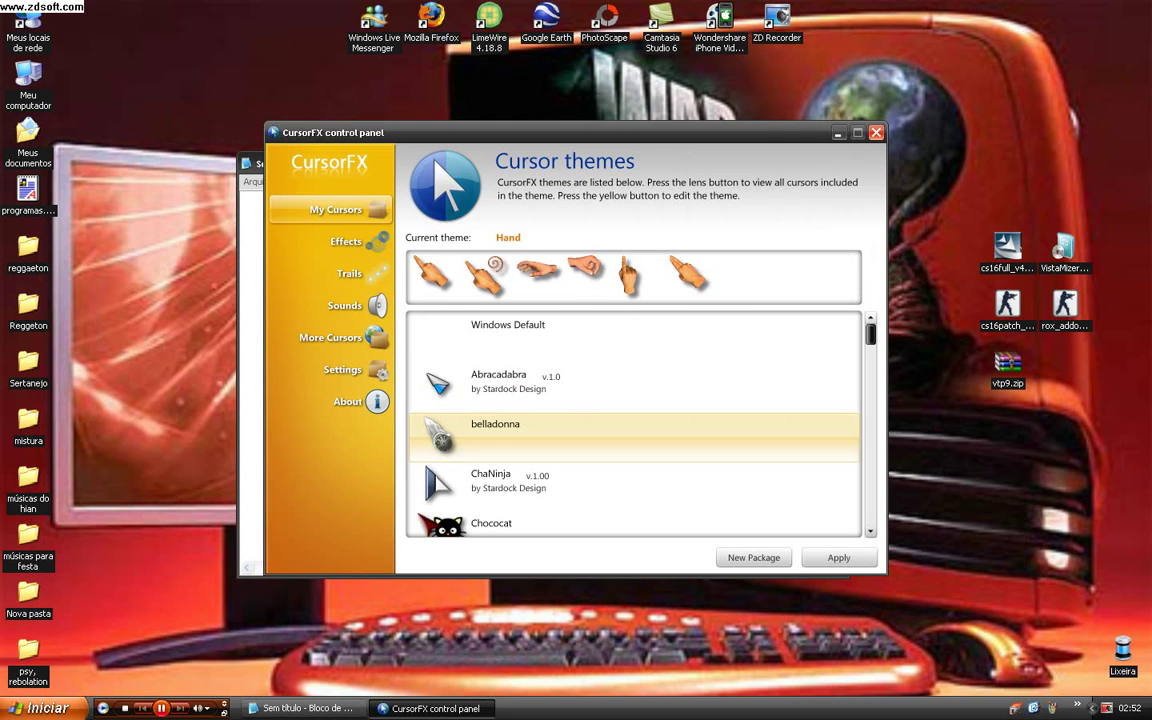
scroll(632, 475, "down", 1)
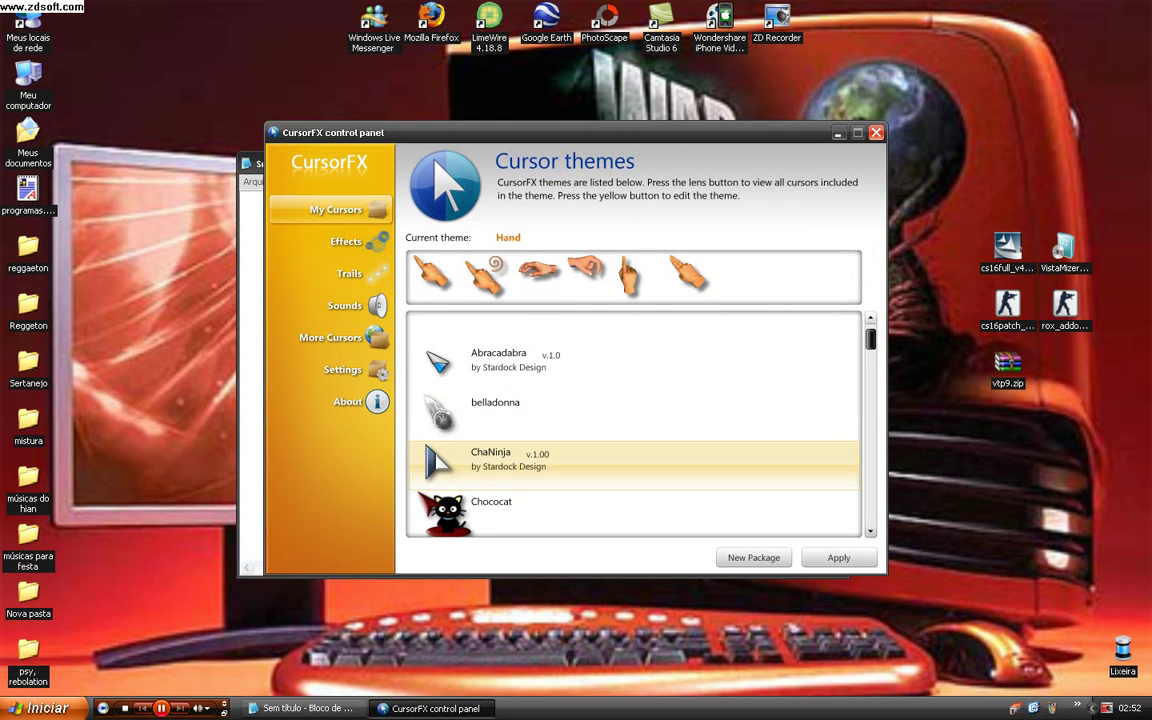
left_click(490, 510)
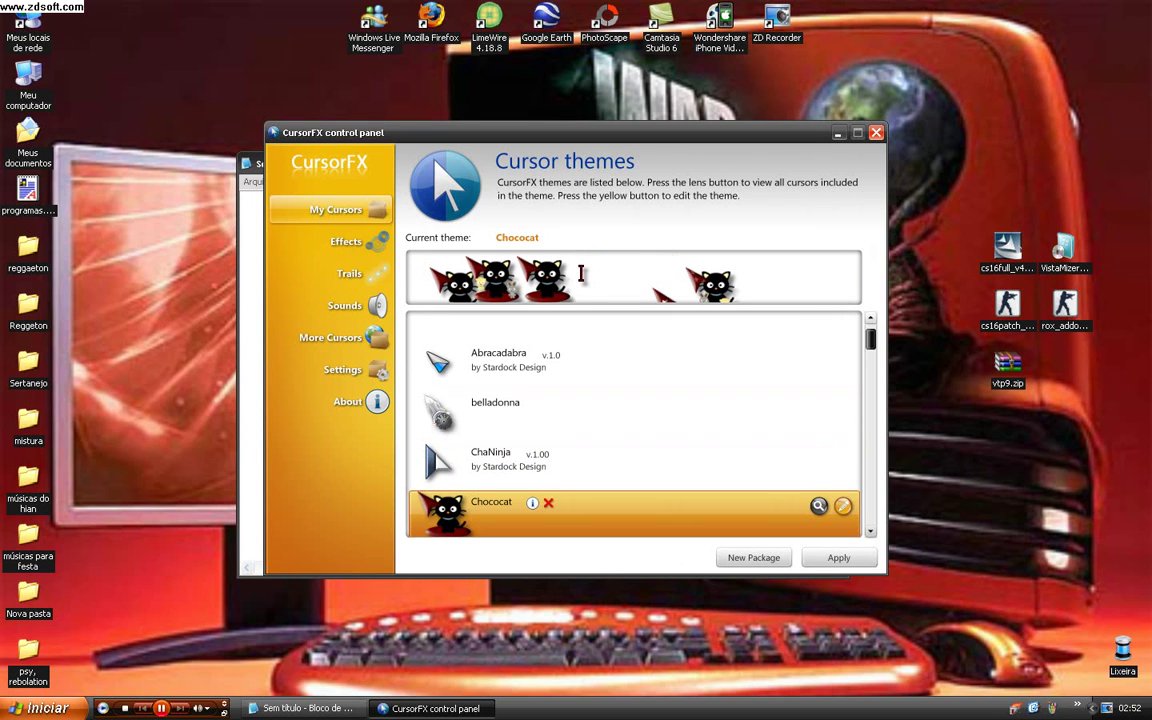
- Switch back to Notepad and write "escolhe a flexinha e" in the empty note
key("alt+Tab")
type("esc ol")
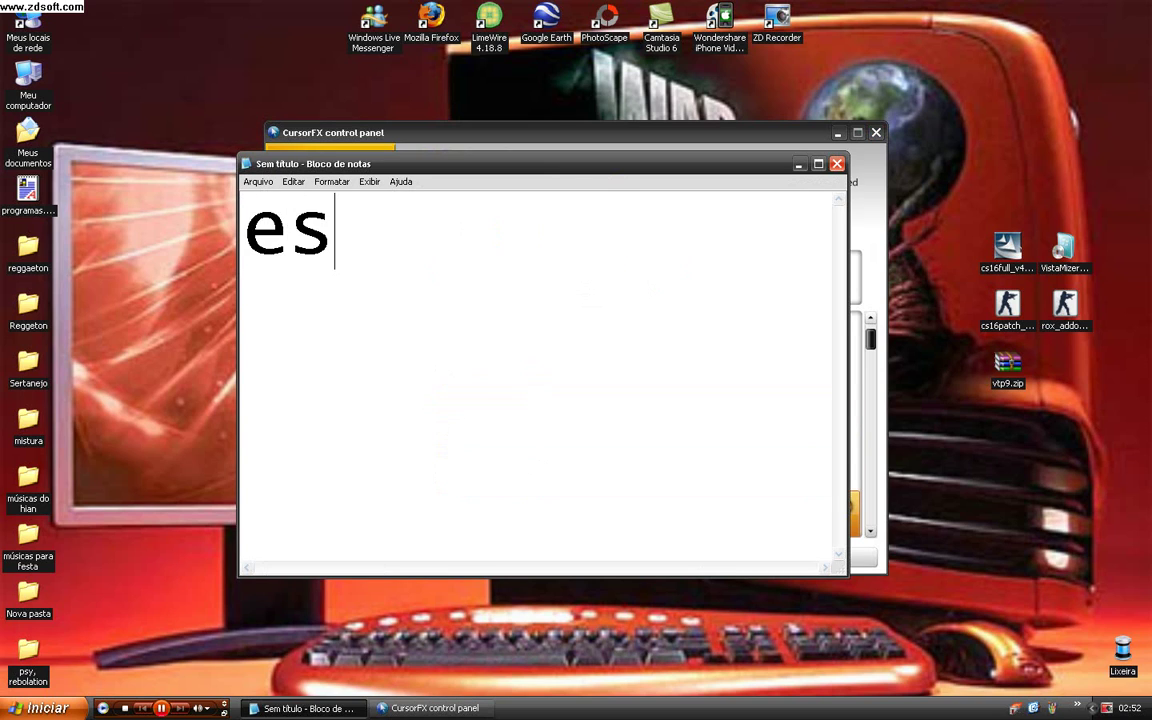
key("BackSpace")
key("BackSpace")
key("BackSpace")
type("o")
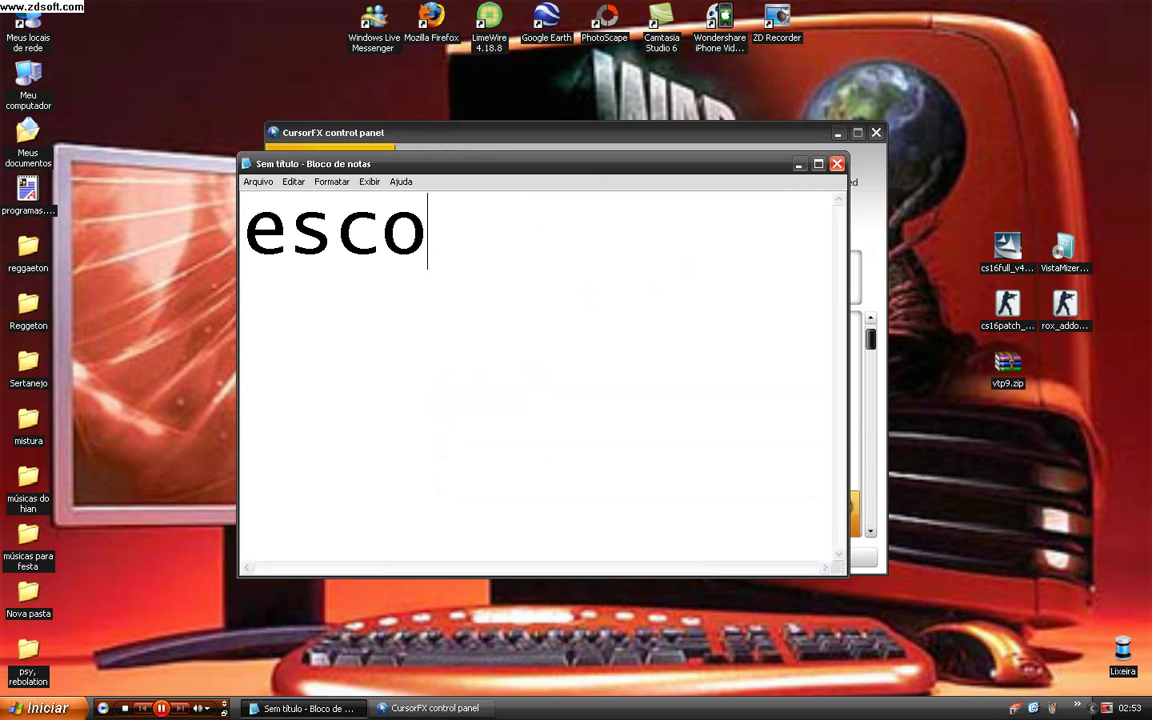
type("lhe a fle")
key("BackSpace")
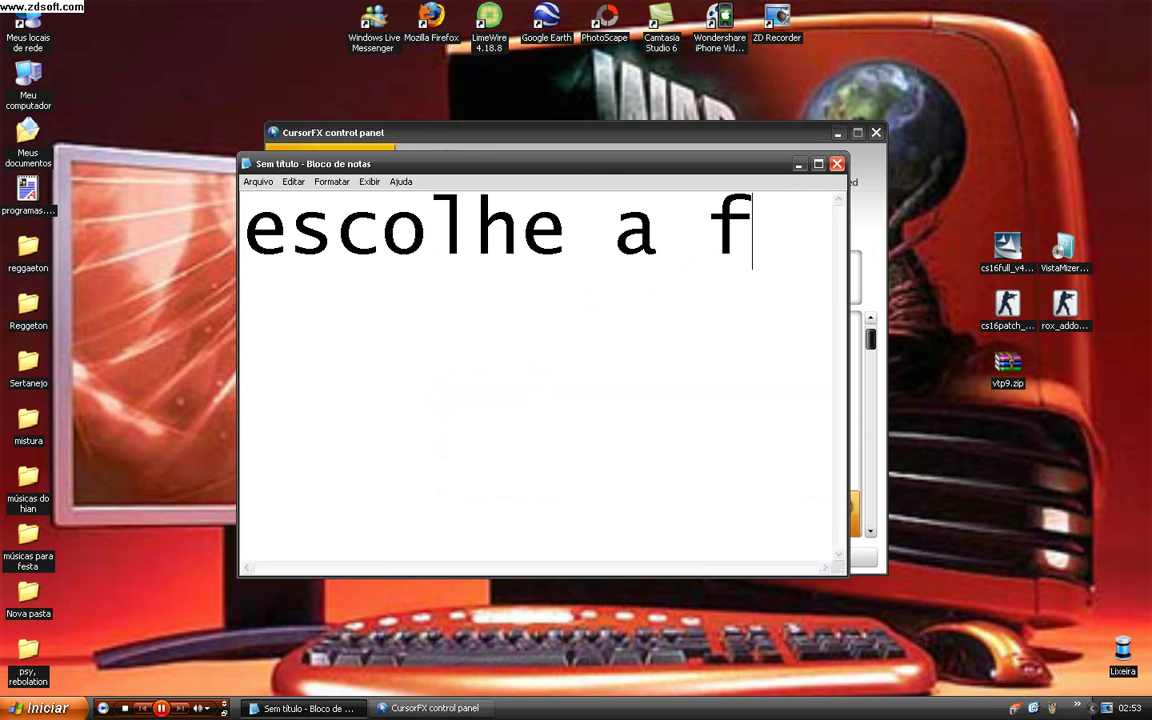
type("lexinha")
key("BackSpace")
type("ha e e")
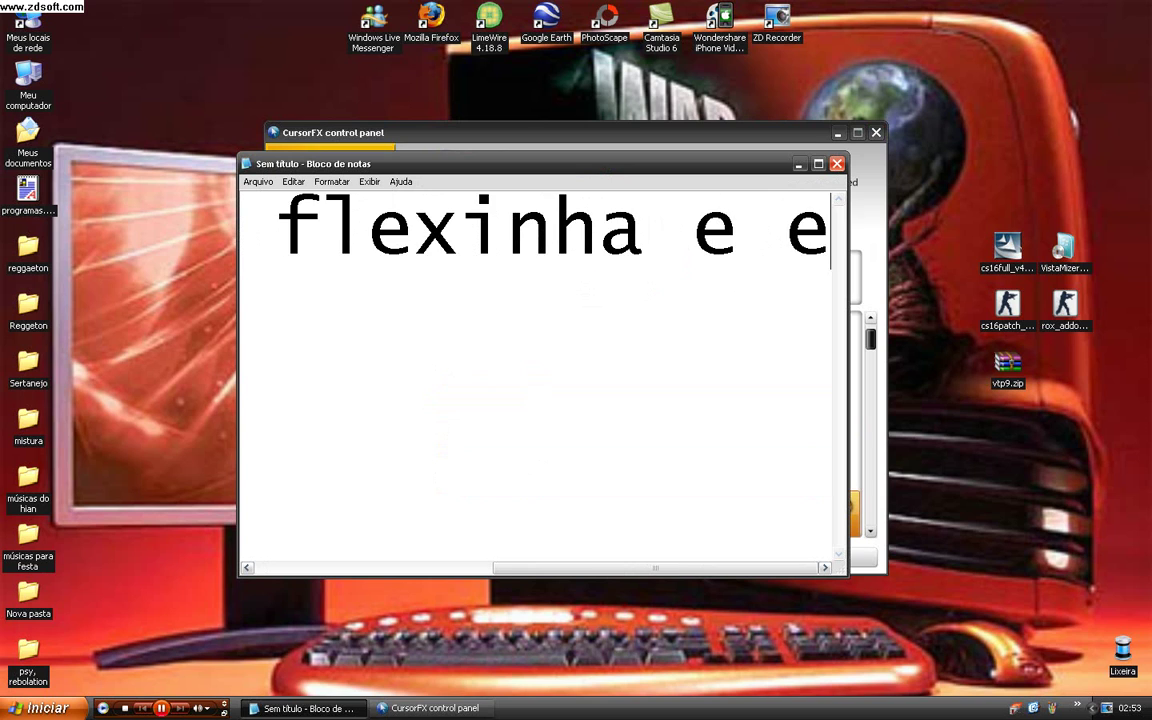
- Complete the sentence with "aperta aply" and clear the note
key("BackSpace")
type("ap")
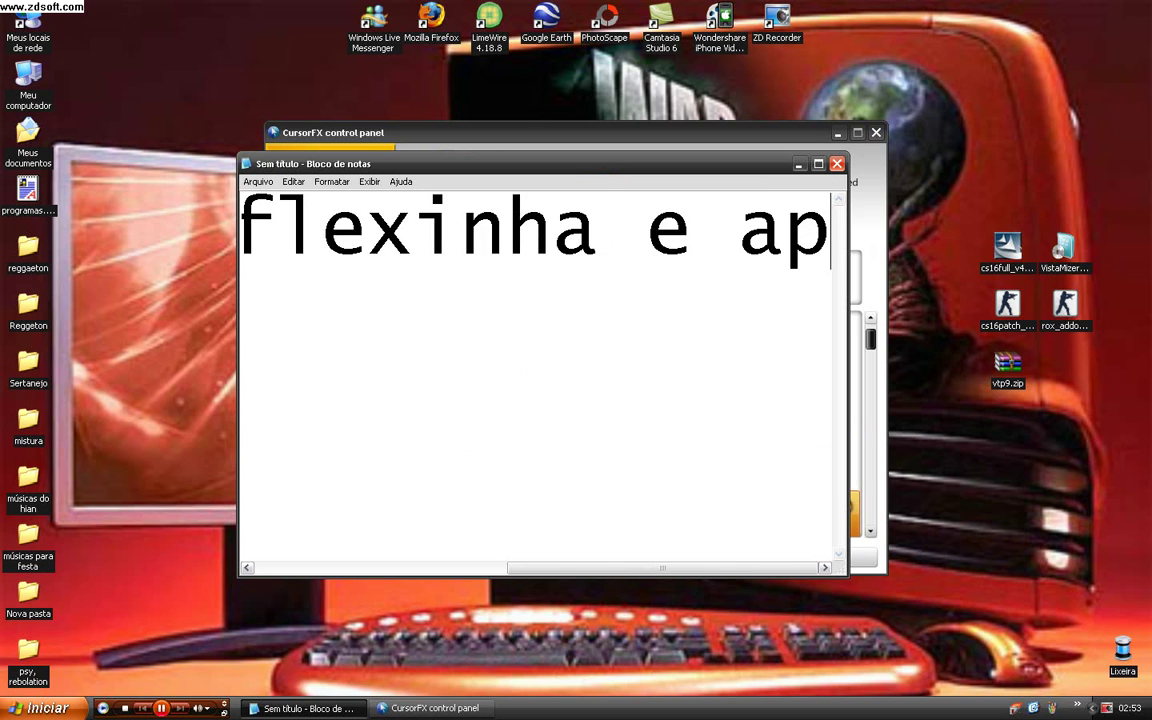
type("erta a")
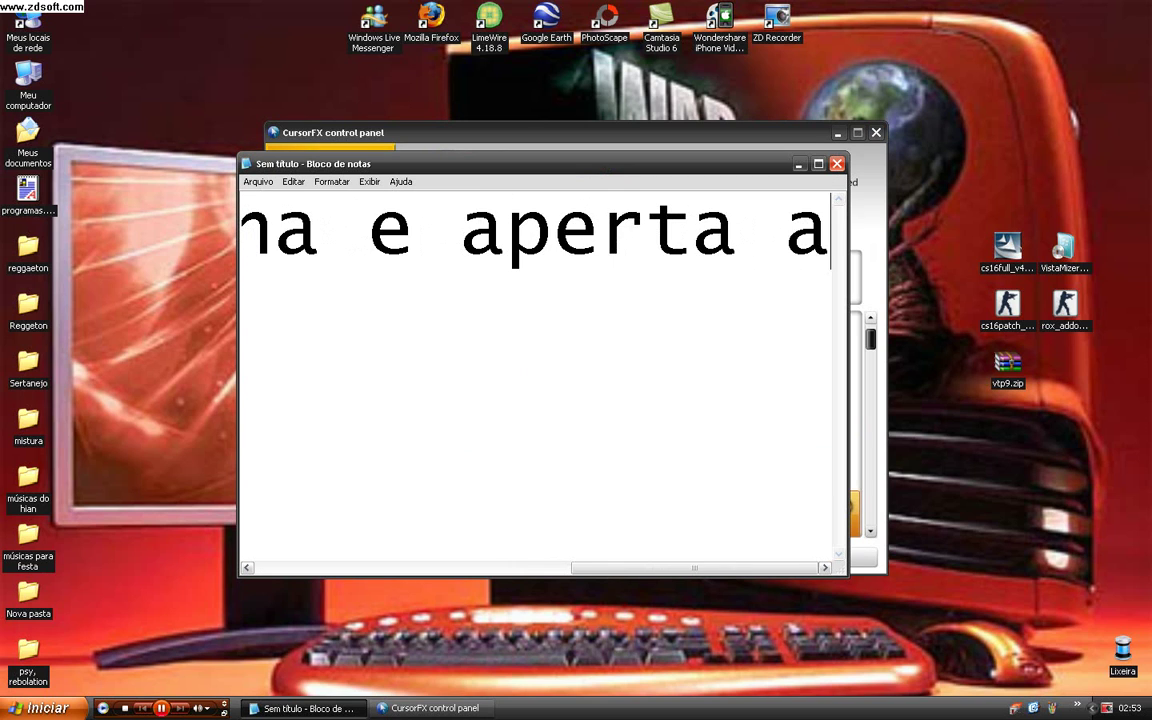
type("pl")
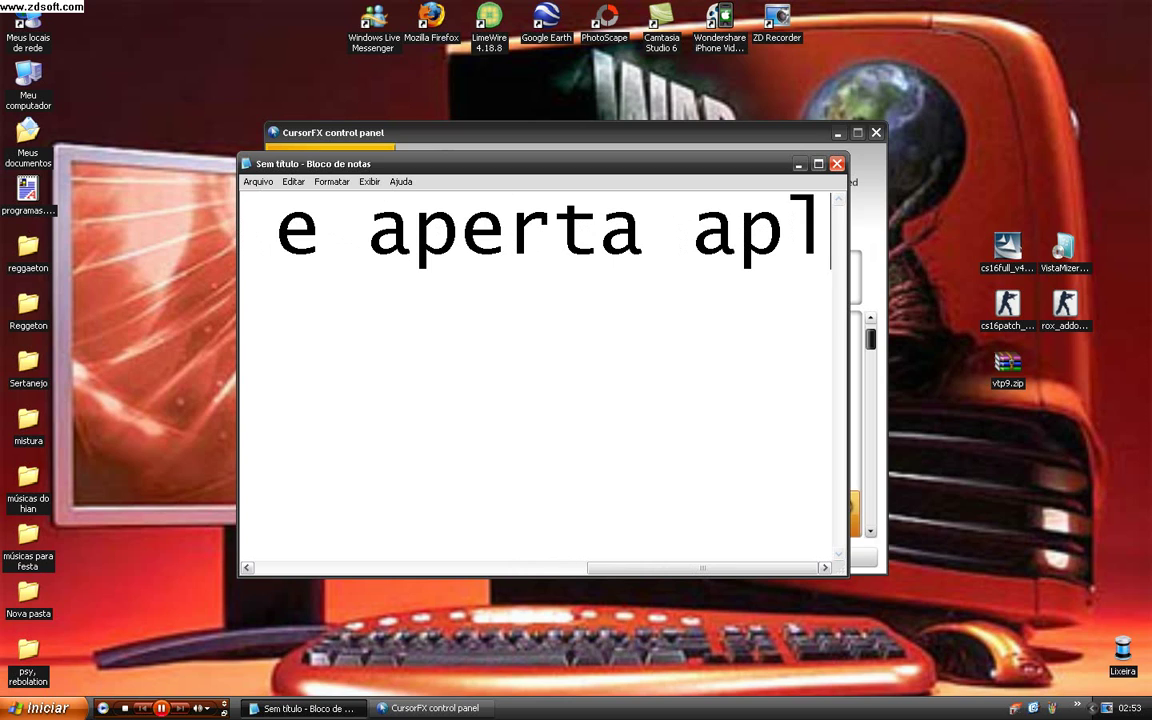
type("l")
key("BackSpace")
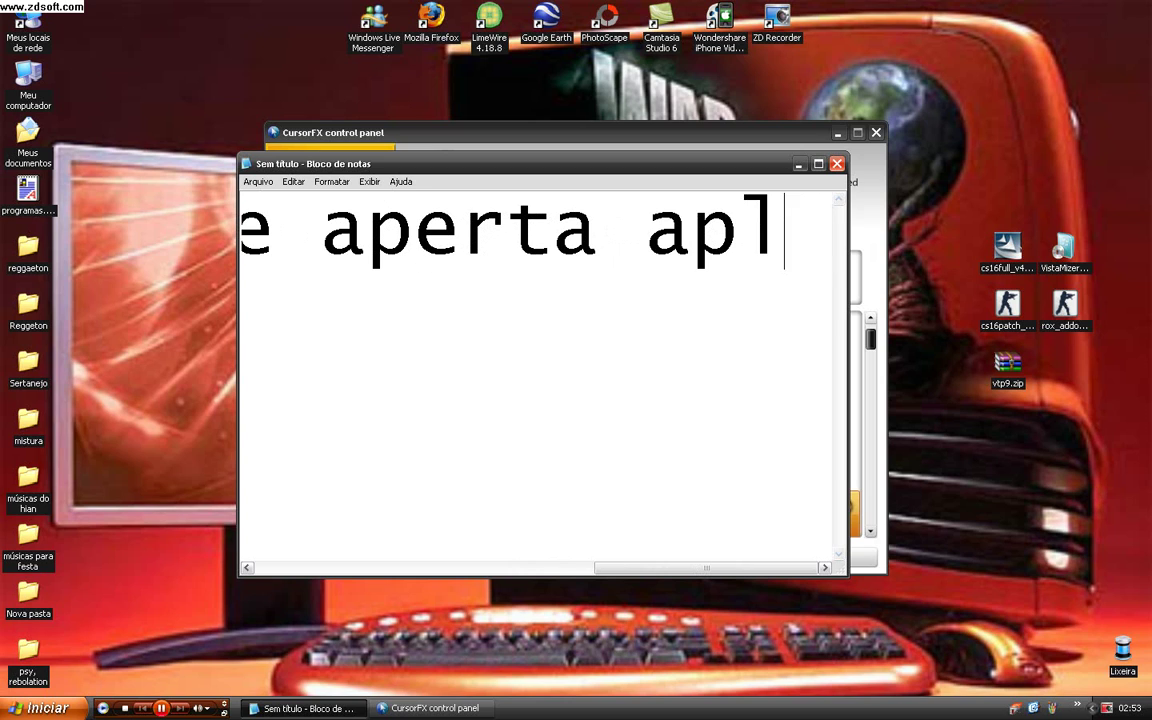
type("y")
key("ctrl+a")
key("BackSpace")
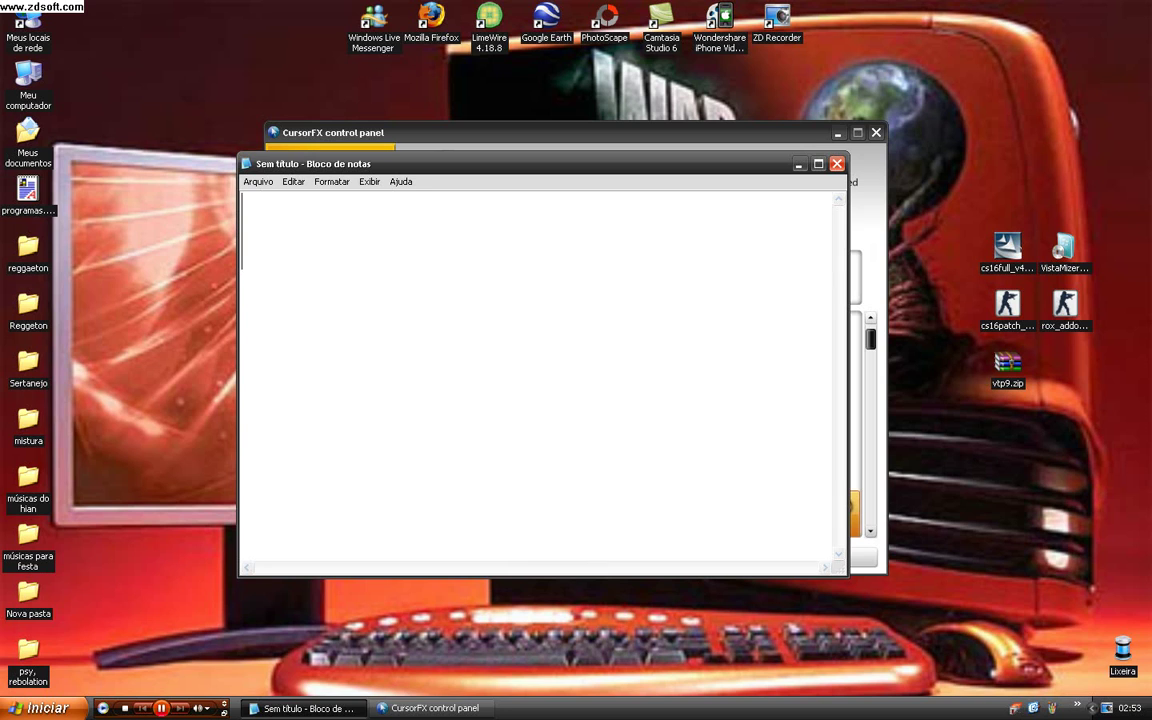
- Show the CursorFX control panel again, return to Notepad, write "pronto" and clear the note
key("alt+Tab")
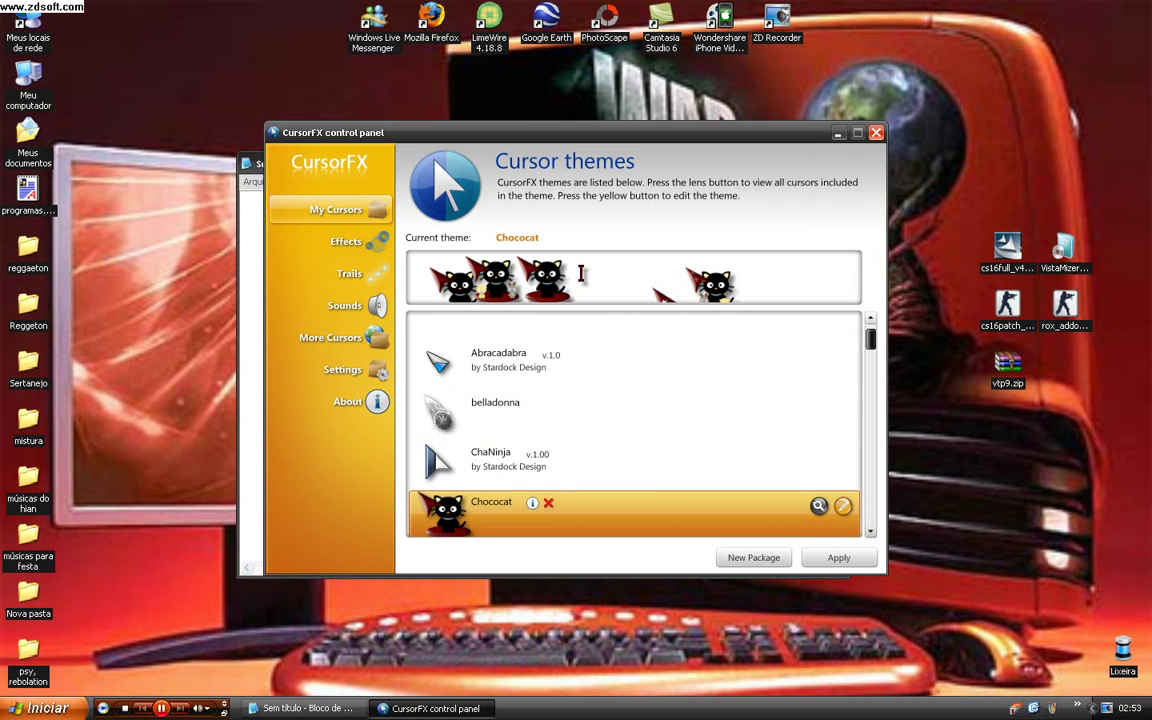
key("alt+Tab")
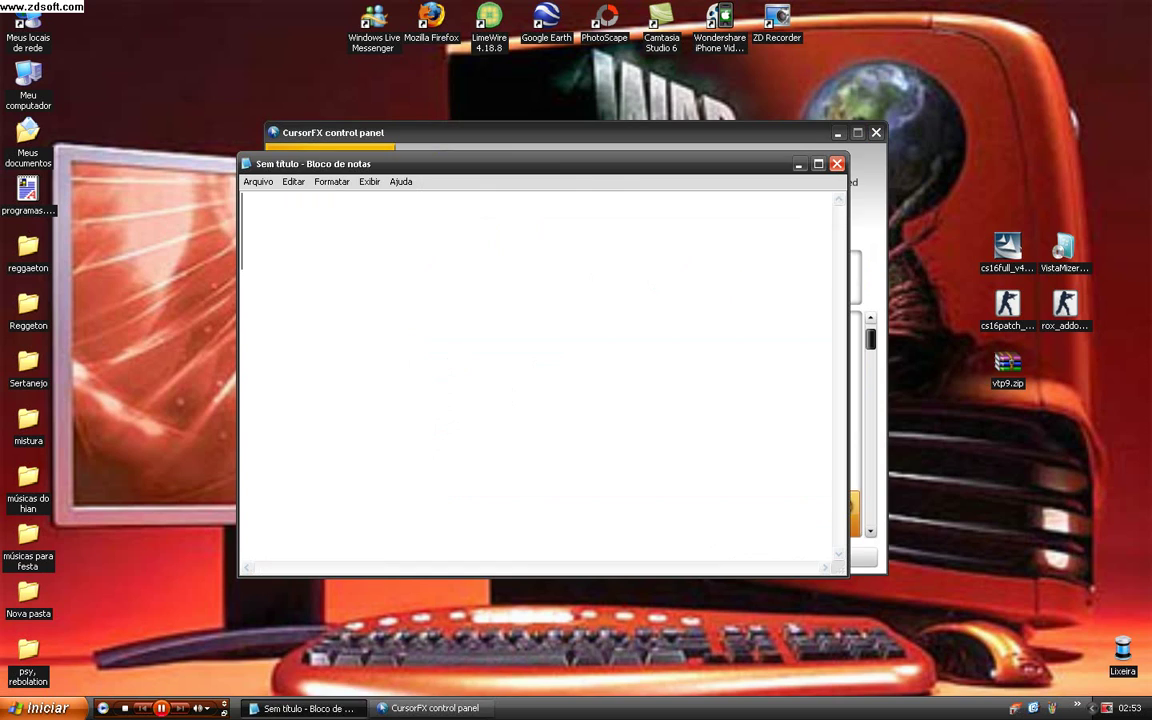
type("pronto")
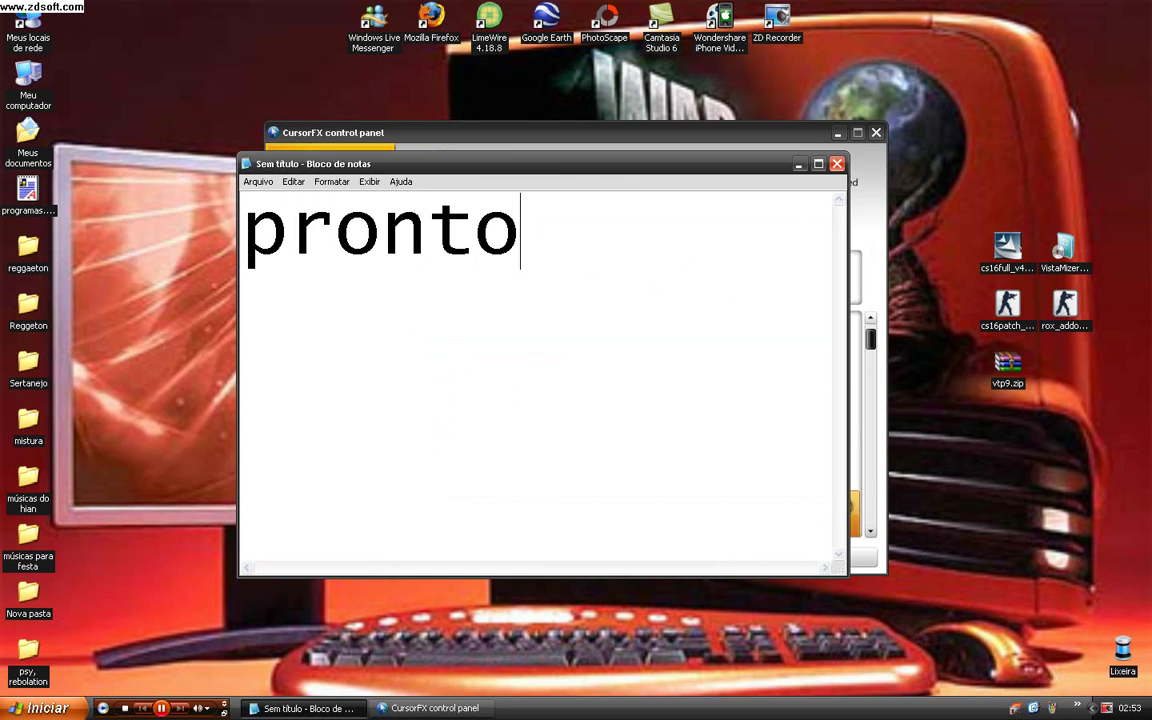
key("ctrl+a")
key("BackSpace")
- Write "flexinha pronta :D" in the Notepad note and clear the note
type("f")
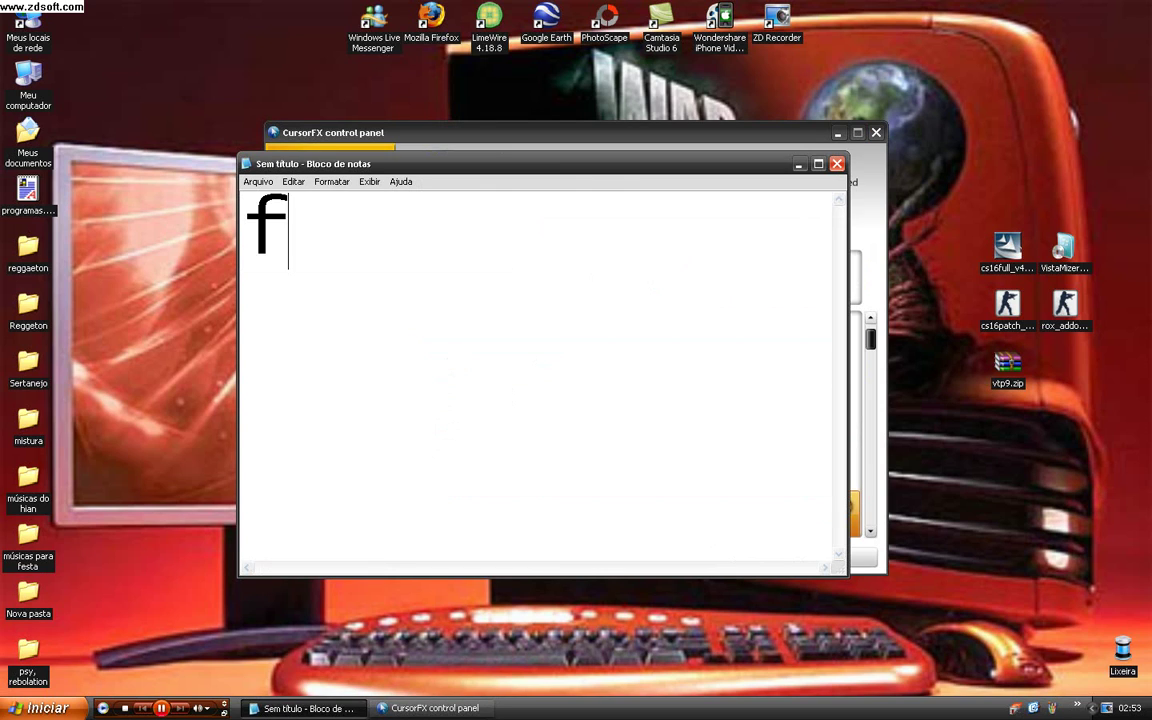
type("lexinha ")
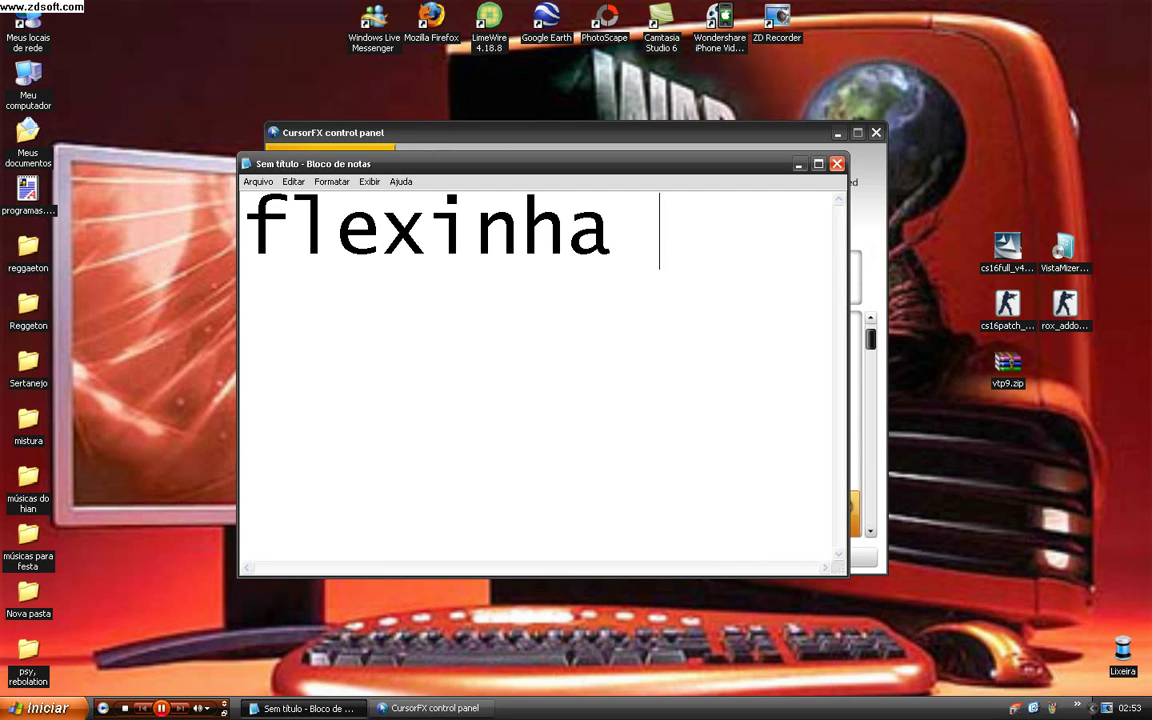
type("pronta")
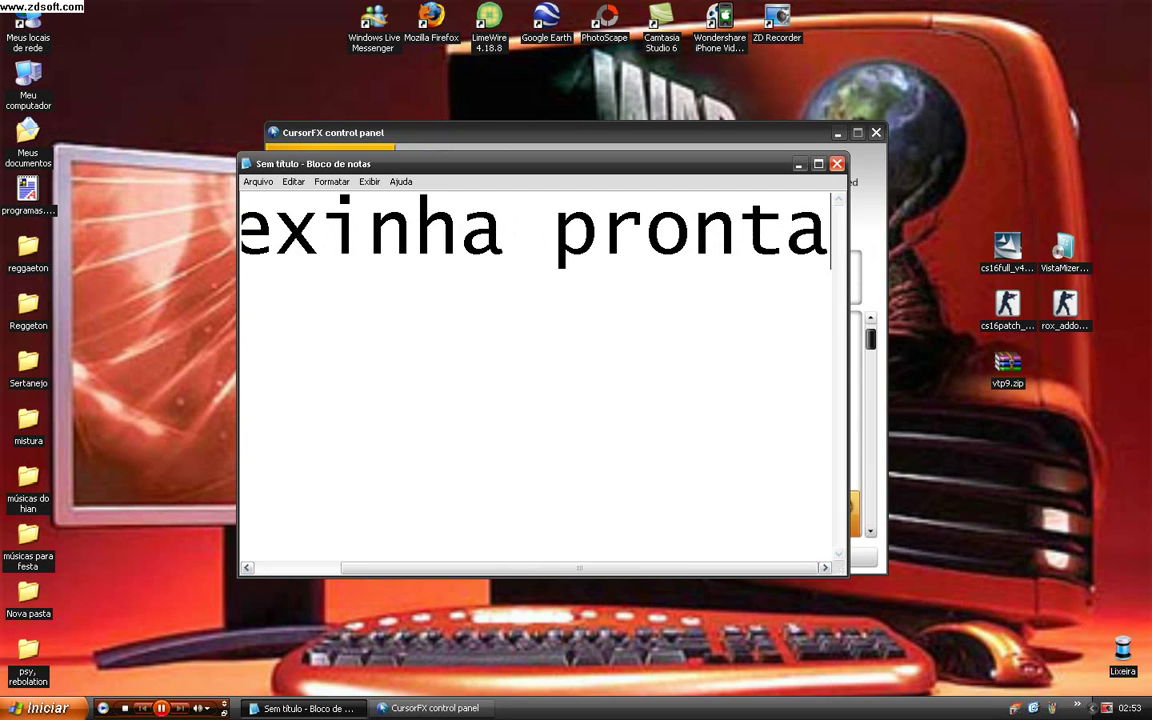
type(" :")
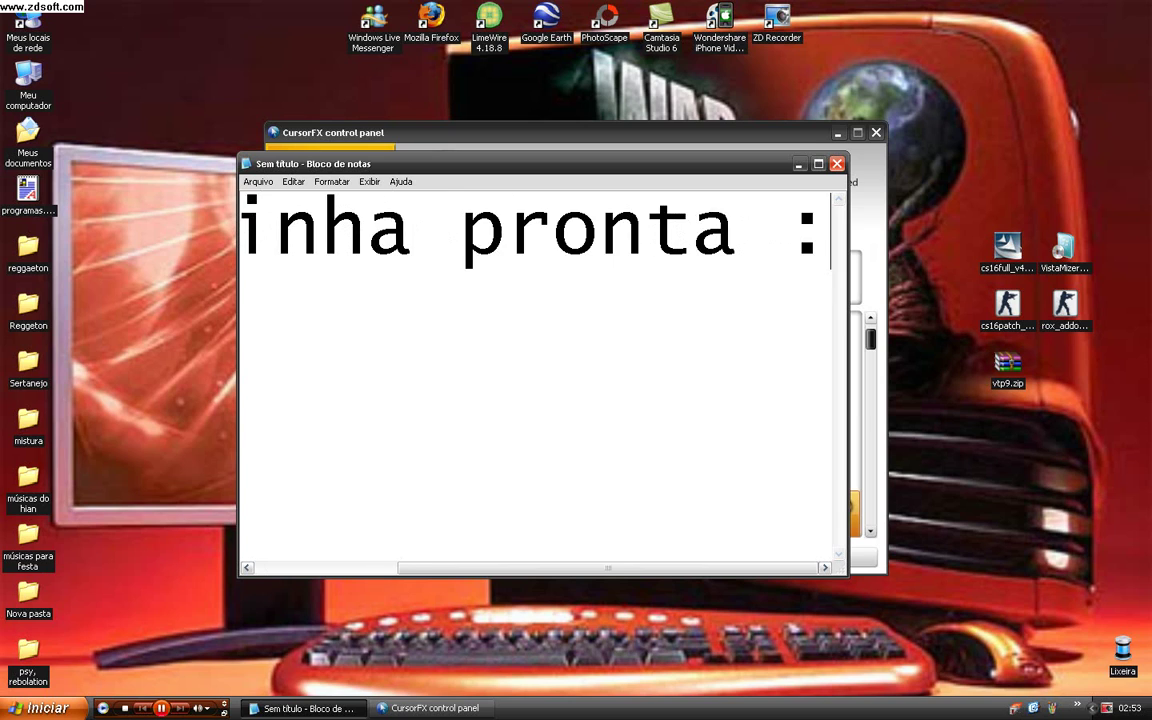
type("Da")
key("BackSpace")
key("ctrl+a")
key("BackSpace")
- Write the farewell "valeu galera até a próxima video aula com" in the empty note
type("val")
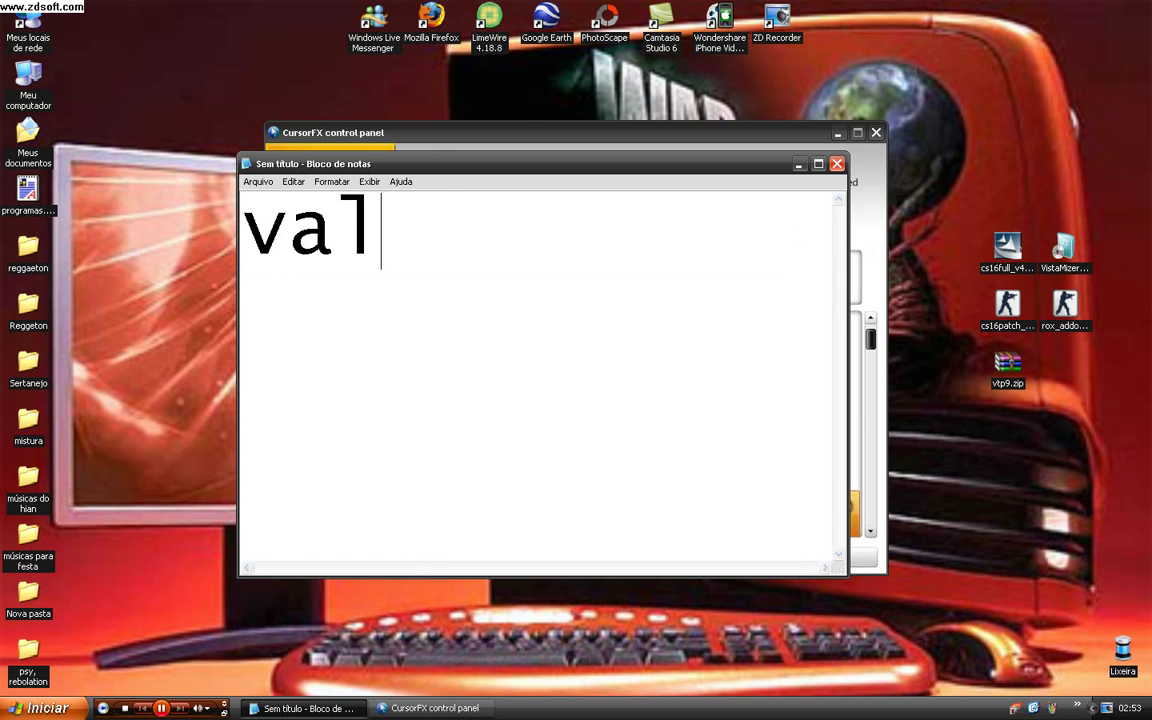
type("eu ga")
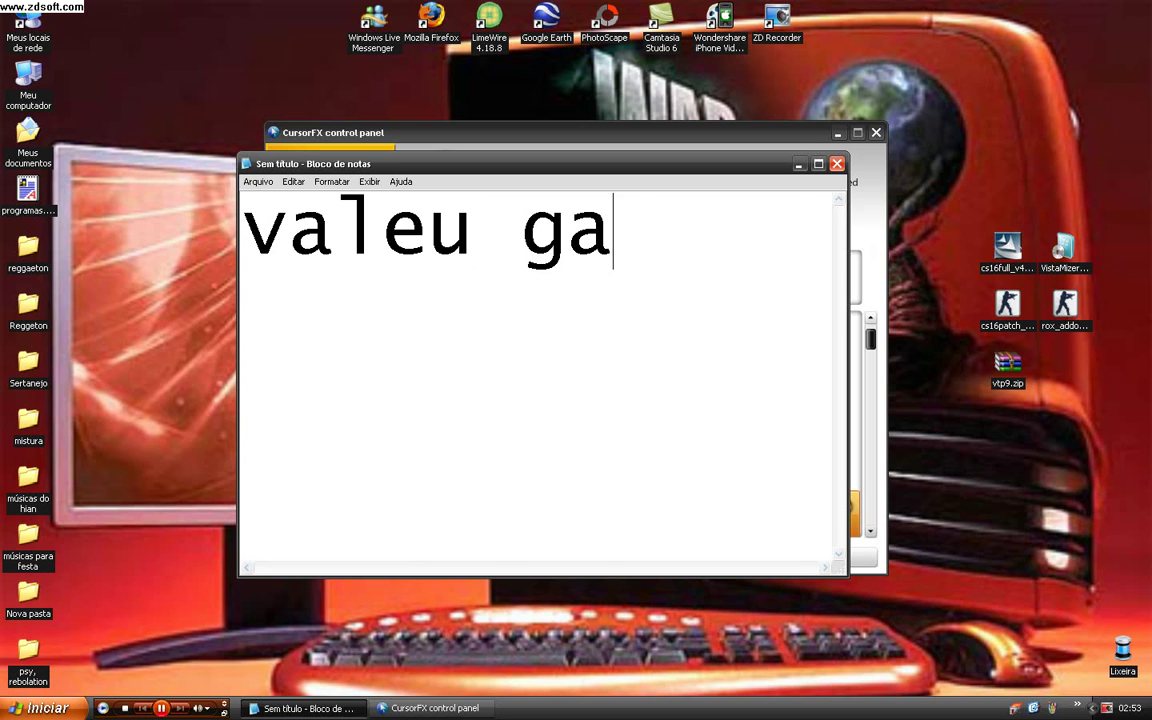
type("lera a")
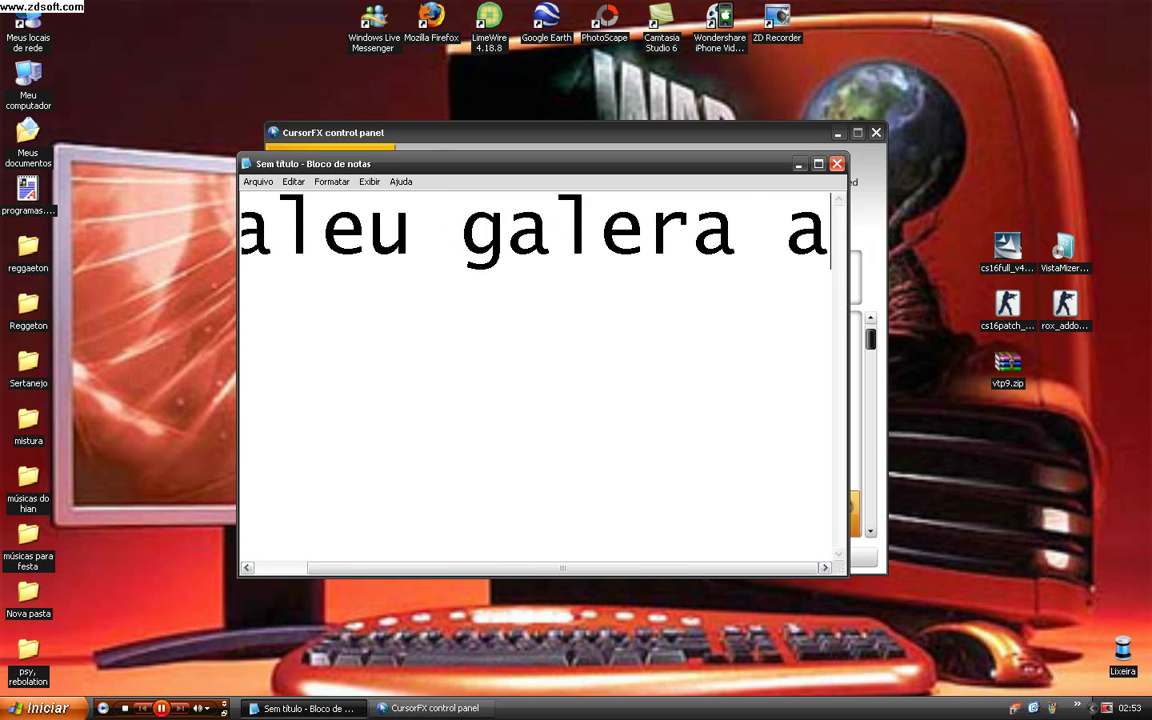
type("té a p")
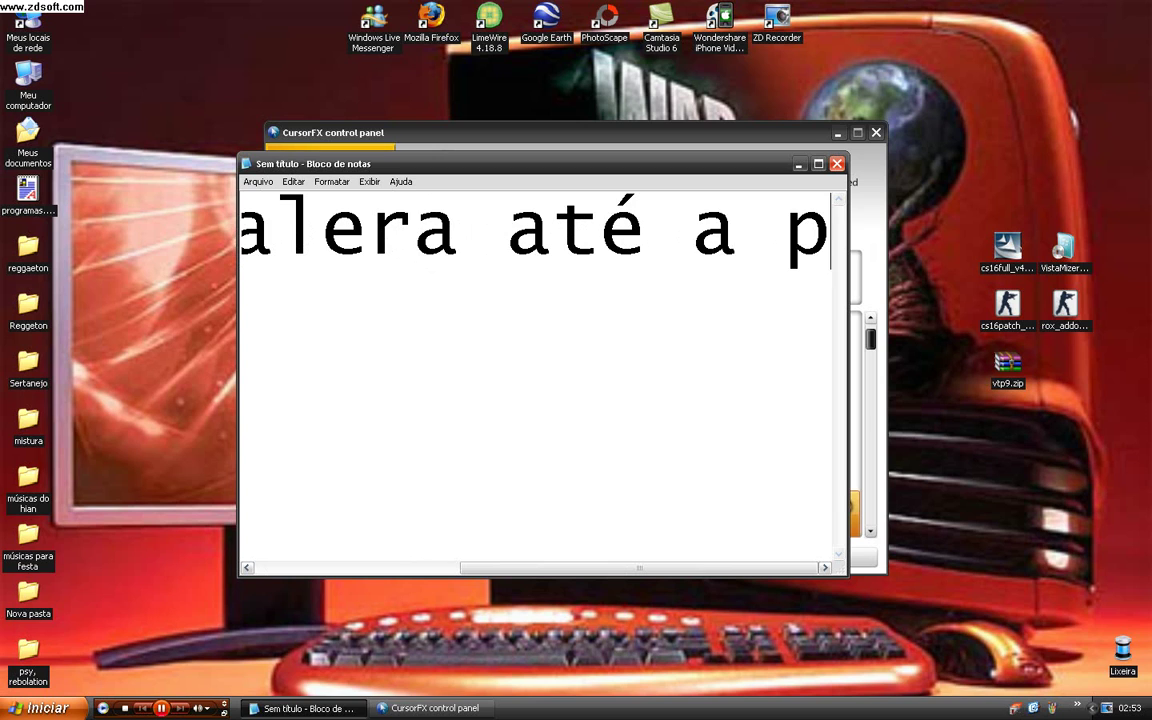
type("róxim")
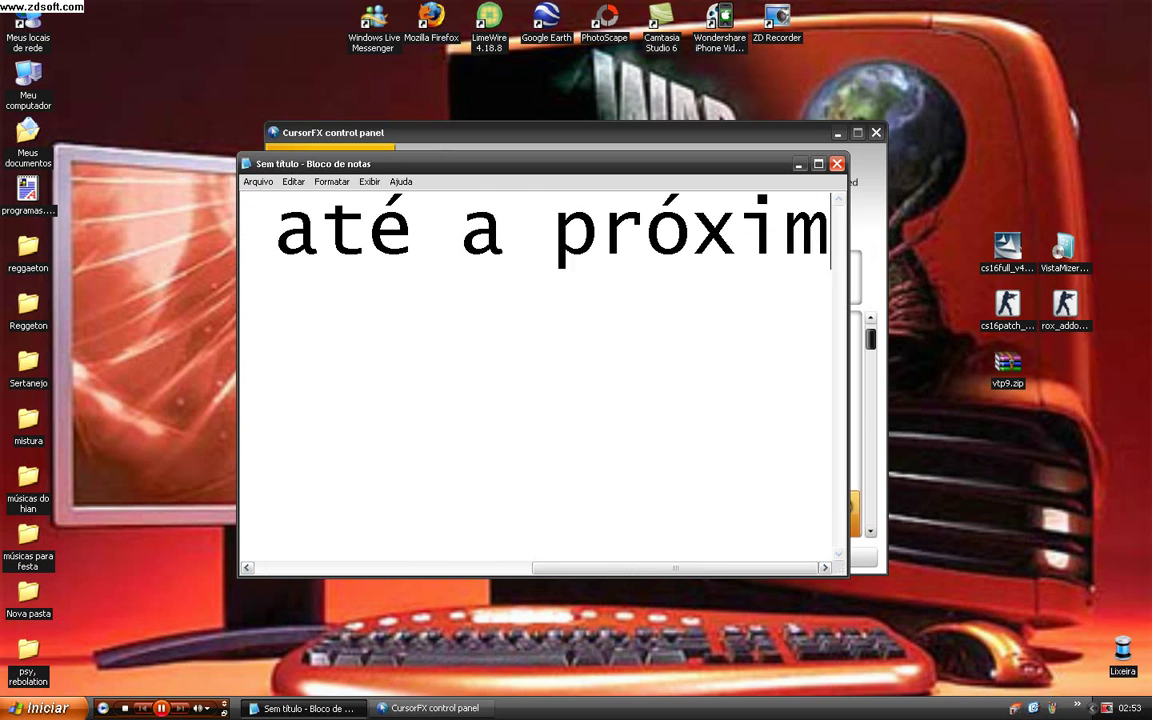
type("a video")
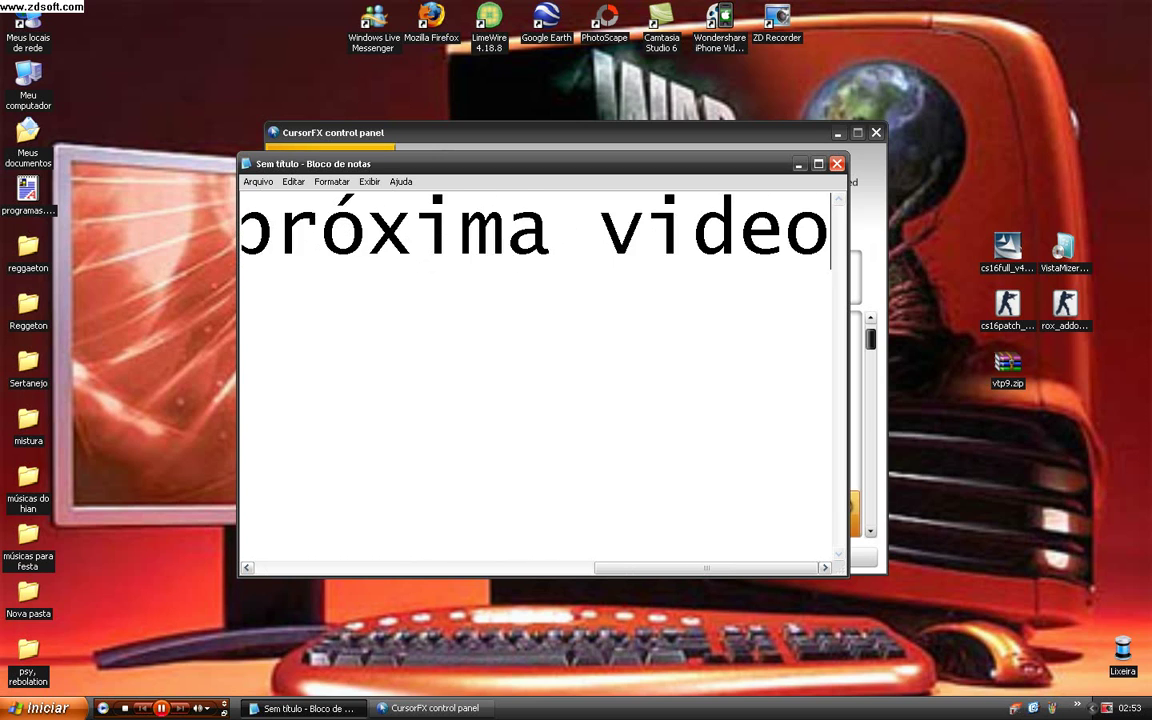
type(" aula ocm")
key("BackSpace")
key("BackSpace")
key("BackSpace")
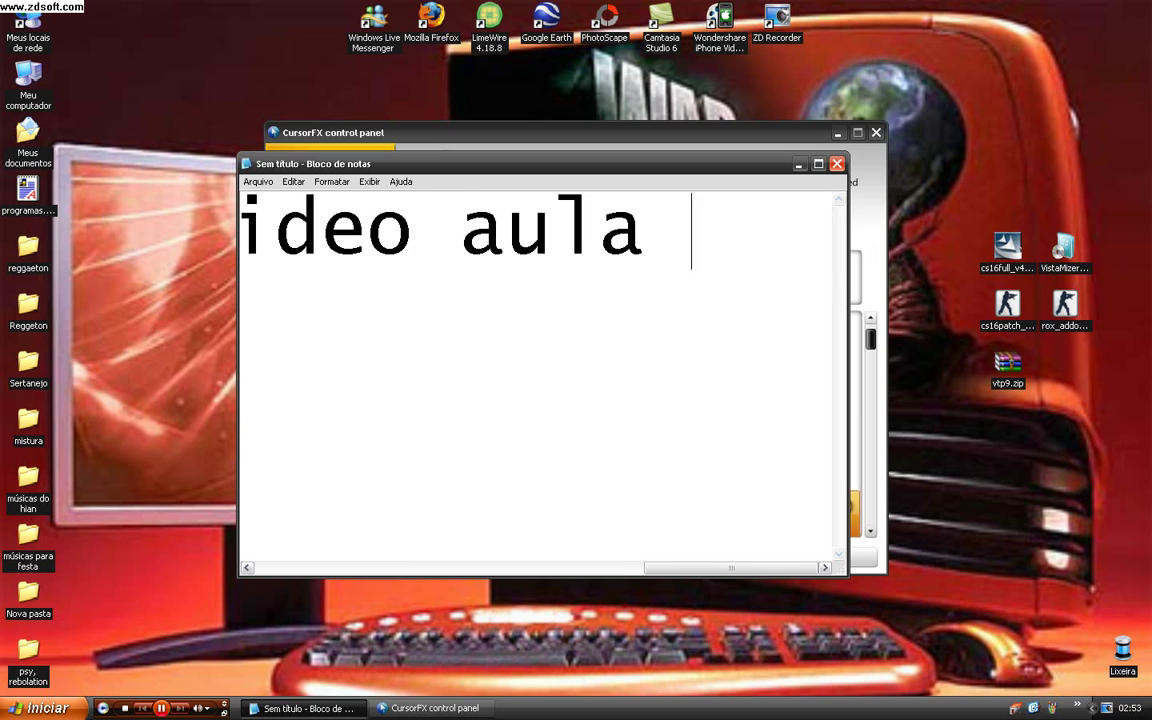
type("com,")
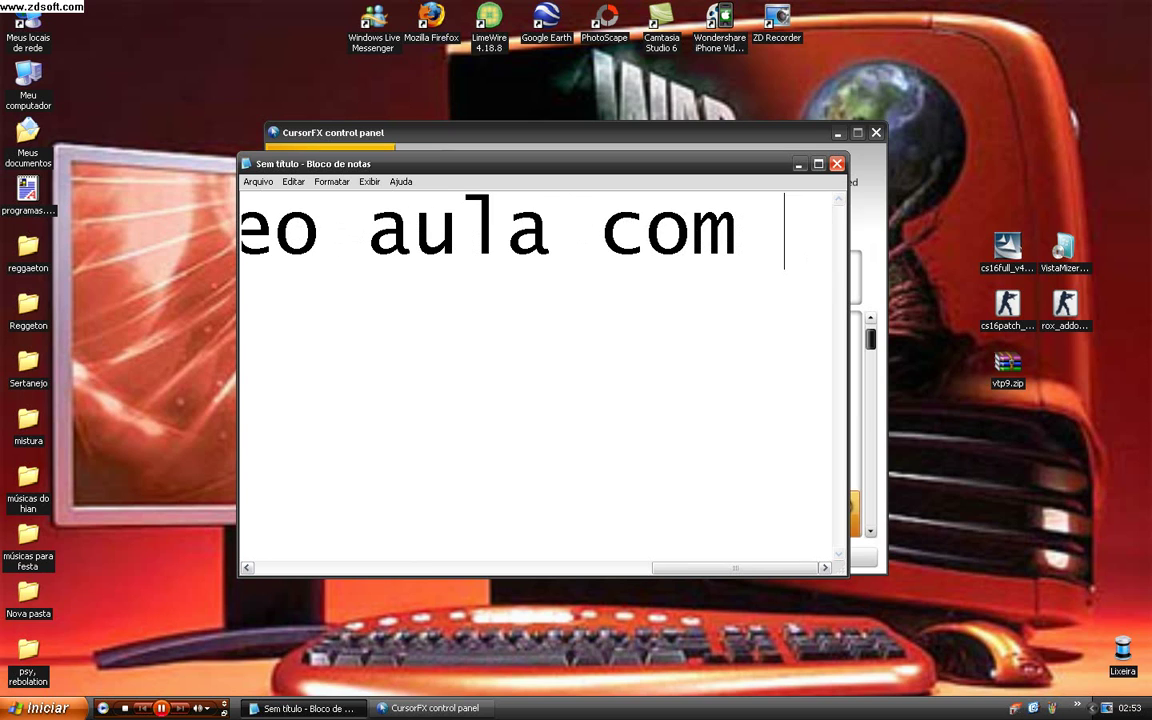